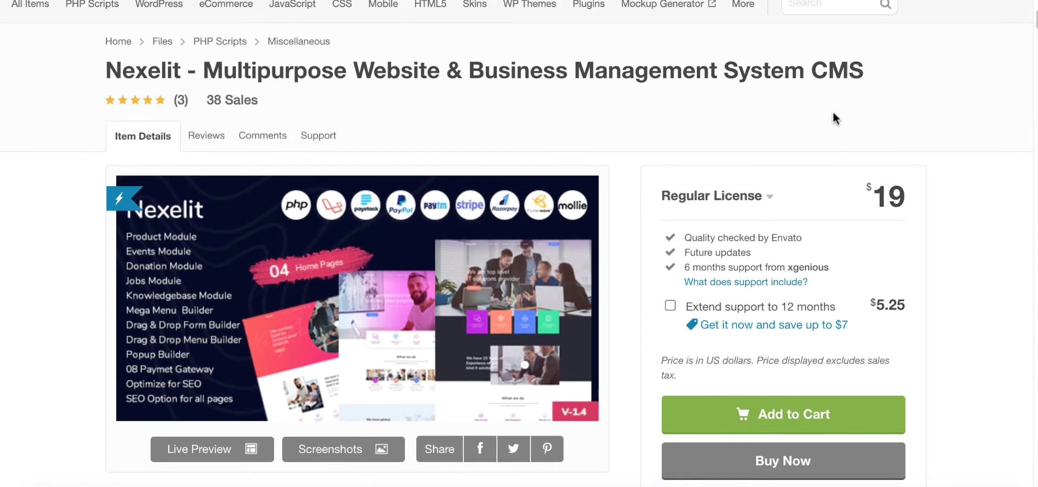
# Step: Open the admin navigation menu
pyautogui.scroll(-1, 833, 118)
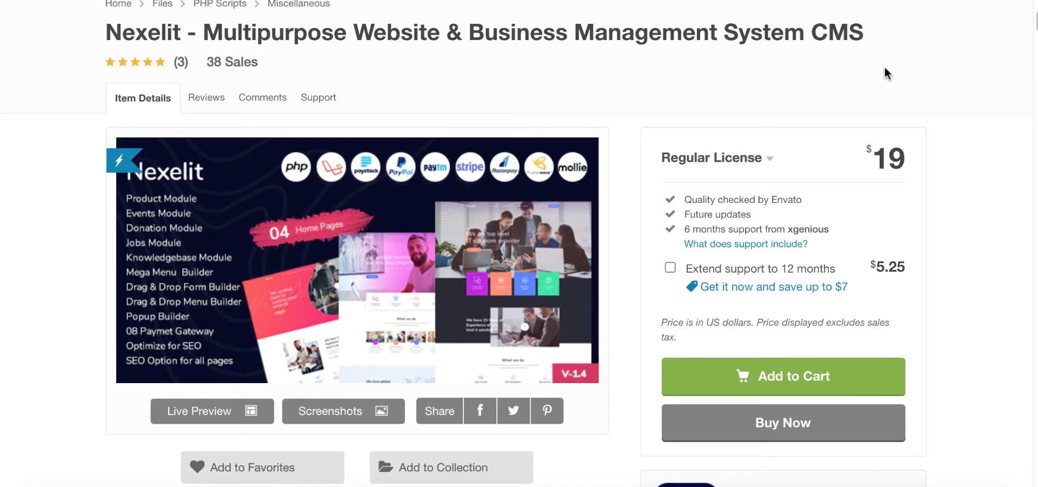
pyautogui.scroll(-3, 887, 73)
pyautogui.scroll(-2, 884, 67)
pyautogui.scroll(6, 881, 67)
pyautogui.scroll(1, 853, 69)
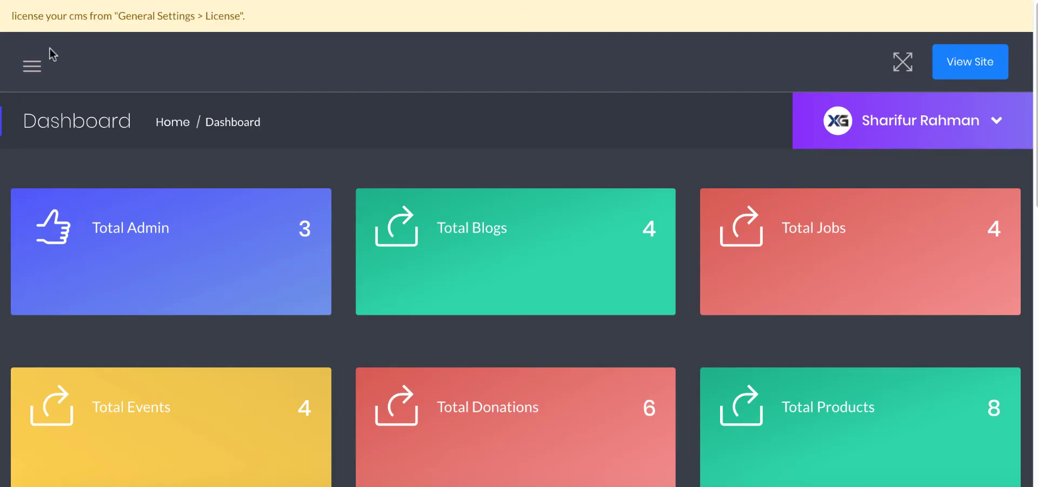
pyautogui.click(33, 62)
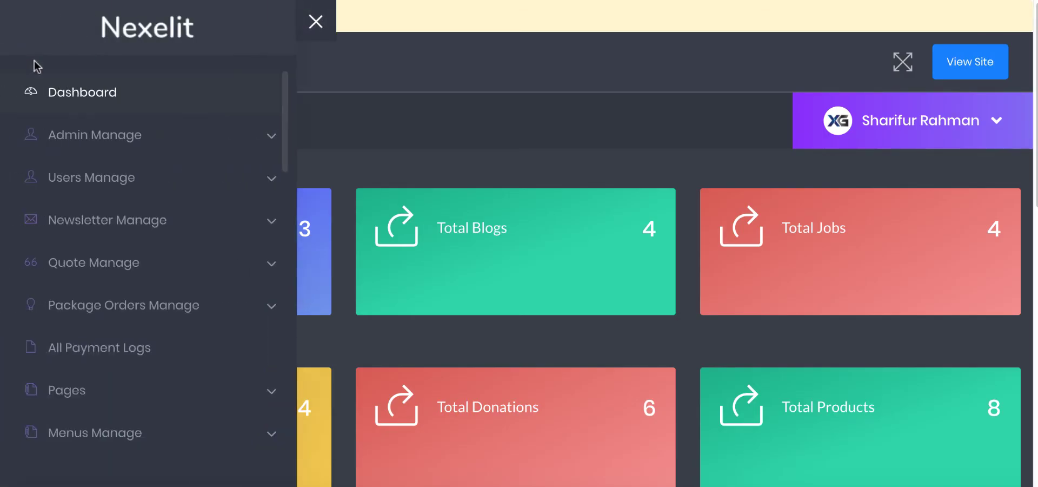
# Step: Go to the Languages settings page listing English, Turkish, Arabic and Spanish
pyautogui.scroll(-4, 204, 61)
pyautogui.scroll(-4, 183, 92)
pyautogui.scroll(-8, 167, 135)
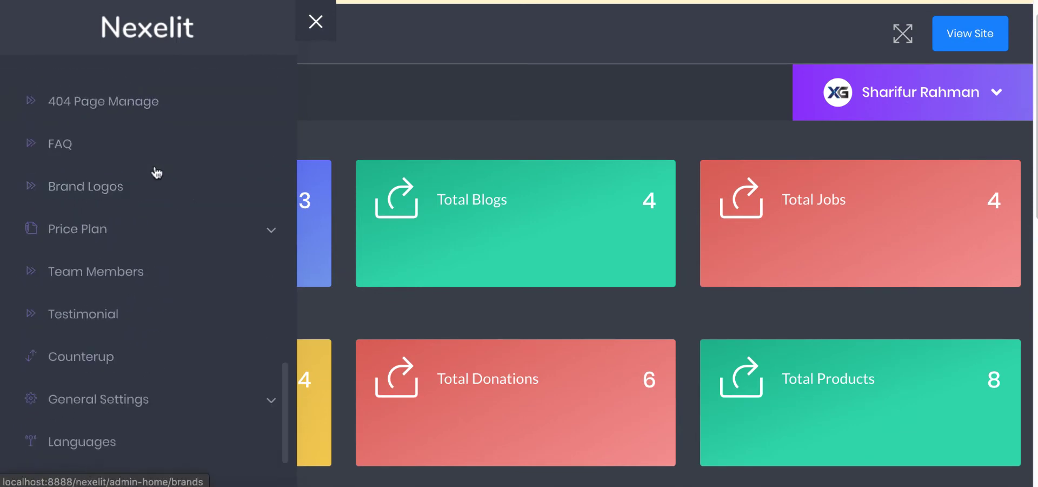
pyautogui.click(60, 449)
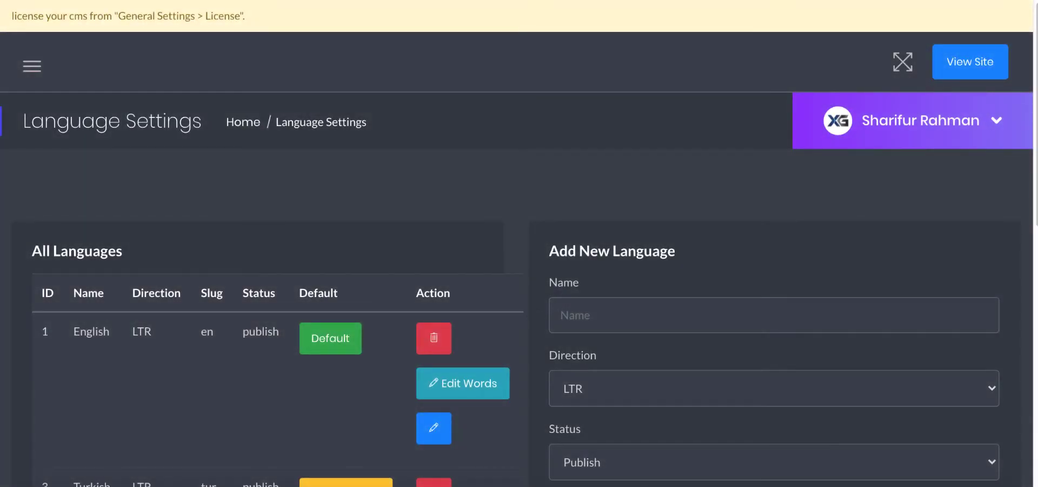
pyautogui.scroll(-4, 515, 255)
pyautogui.scroll(-1, 515, 255)
pyautogui.scroll(-3, 645, 295)
pyautogui.scroll(-2, 541, 270)
pyautogui.scroll(5, 493, 287)
# Step: Fill the new-language form with name Hindi, LTR direction, Draft status and slug hn
pyautogui.click(657, 118)
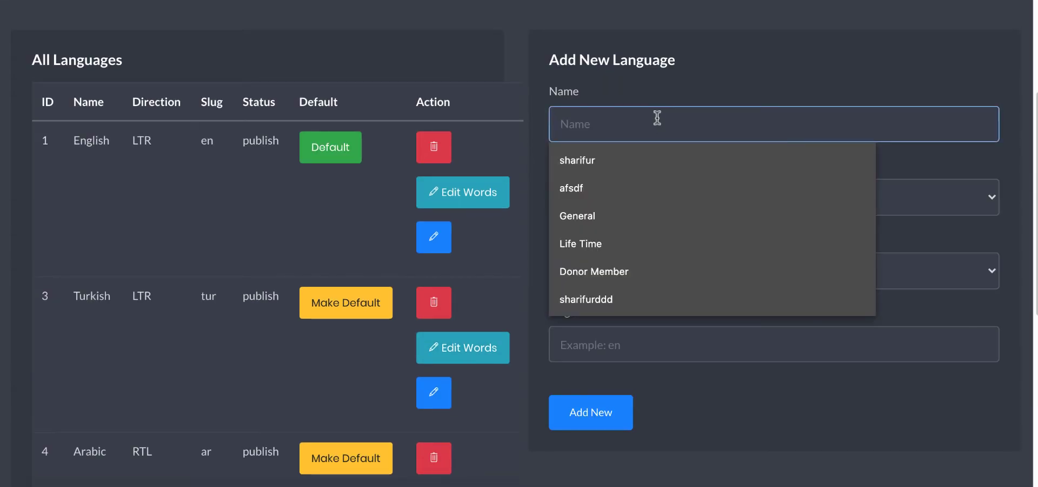
pyautogui.write('H')
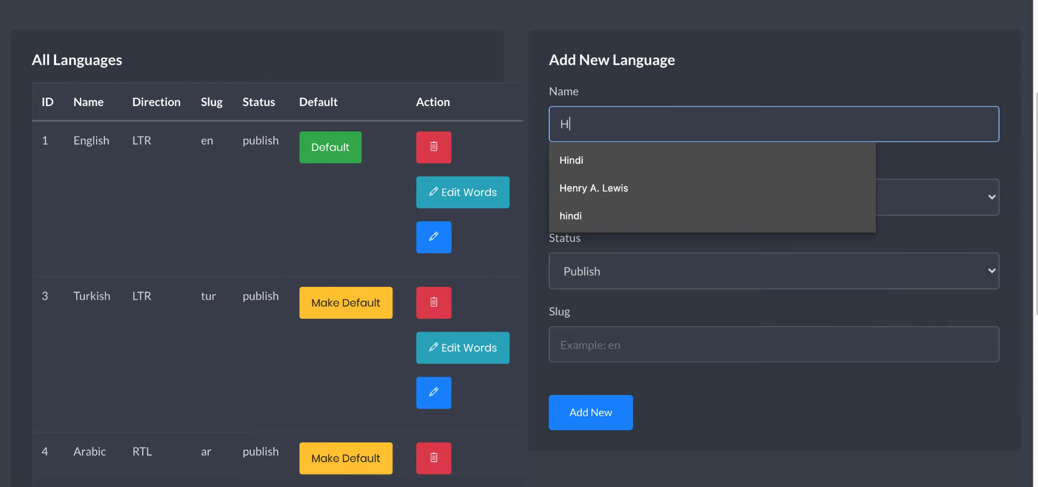
pyautogui.write('indi')
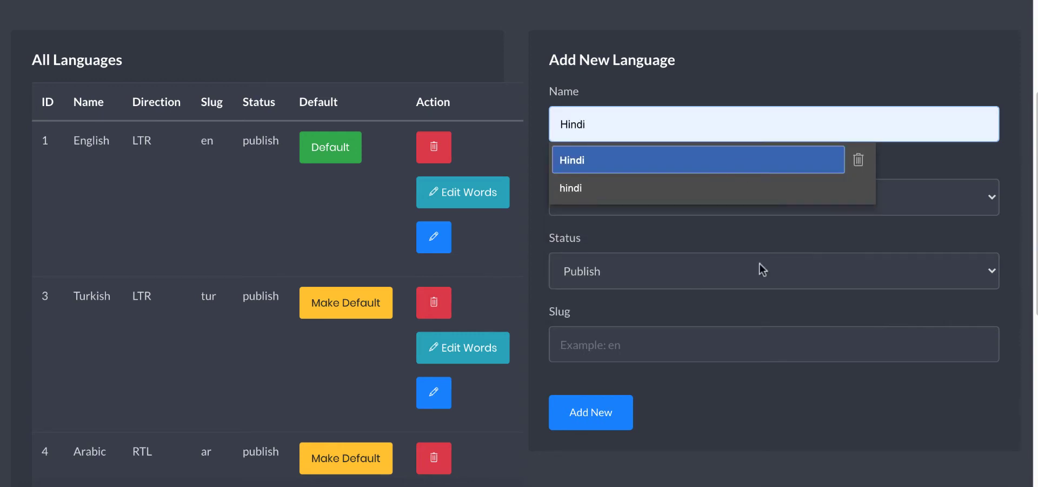
pyautogui.click(784, 242)
pyautogui.click(622, 186)
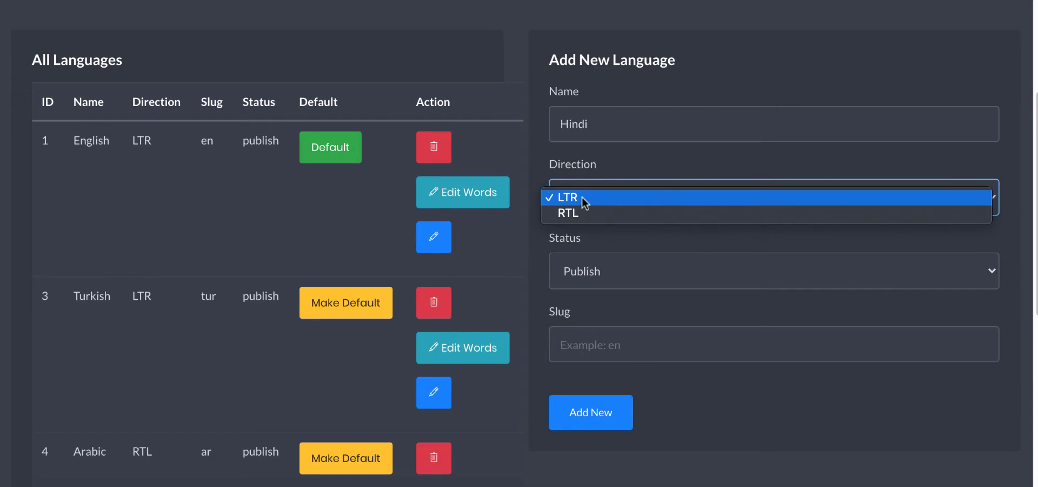
pyautogui.click(712, 297)
pyautogui.click(680, 271)
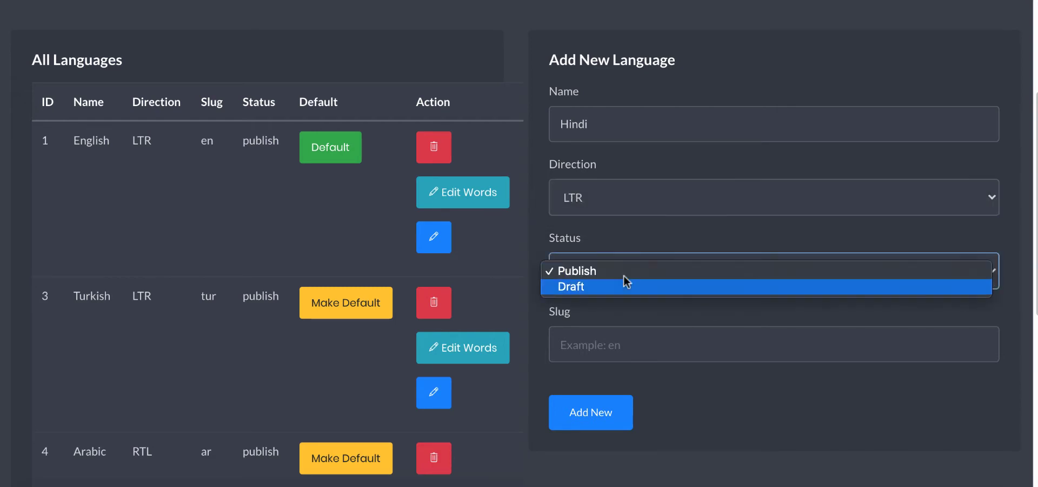
pyautogui.click(583, 287)
pyautogui.click(600, 353)
pyautogui.click(834, 66)
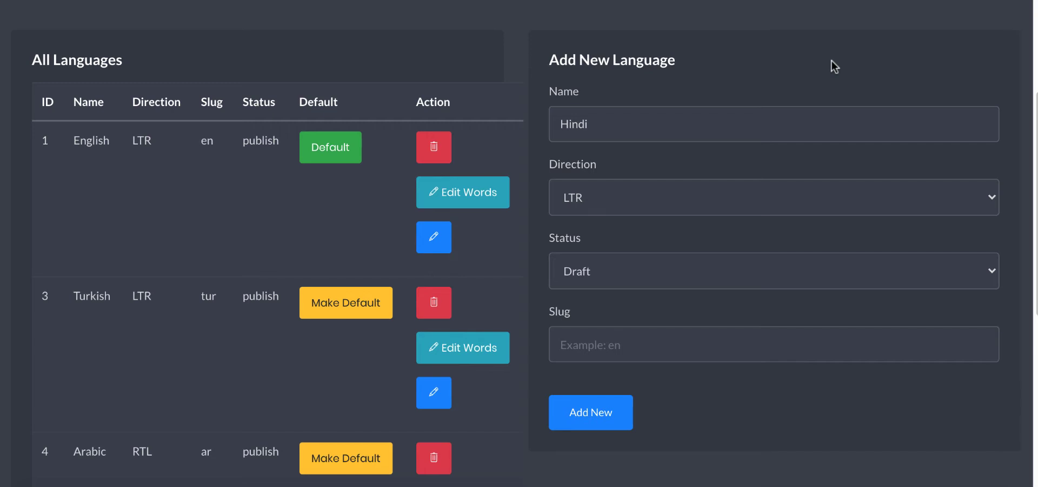
pyautogui.click(693, 337)
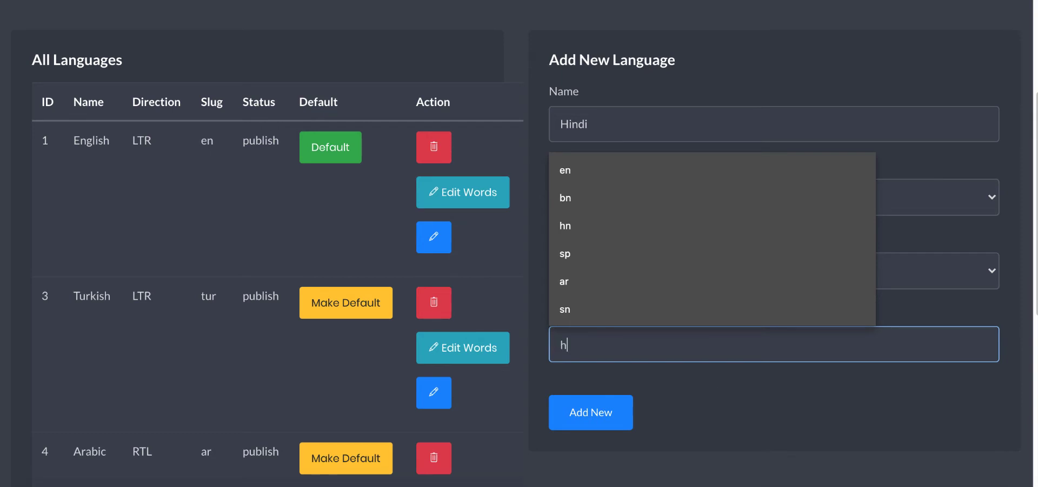
pyautogui.write('hn')
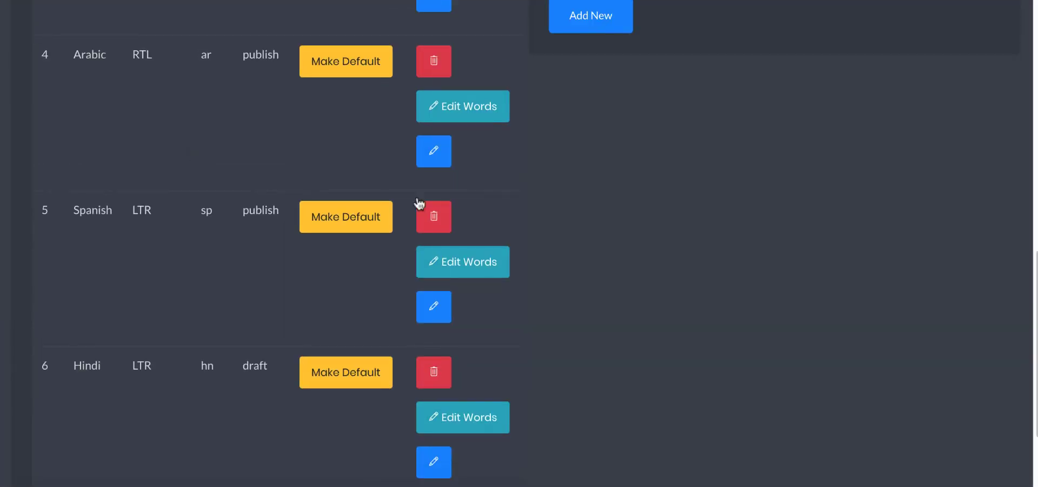
pyautogui.scroll(-2, 432, 270)
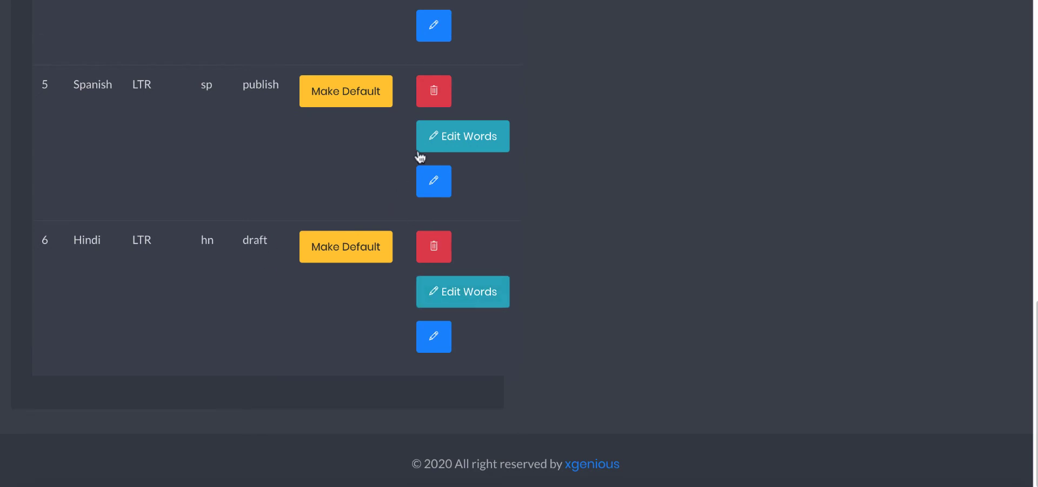
# Step: Scroll the All Languages table to confirm Hindi appears as draft with slug hn
pyautogui.scroll(3, 308, 63)
pyautogui.scroll(7, 1017, 68)
pyautogui.scroll(2, 990, 51)
pyautogui.scroll(1, 581, 285)
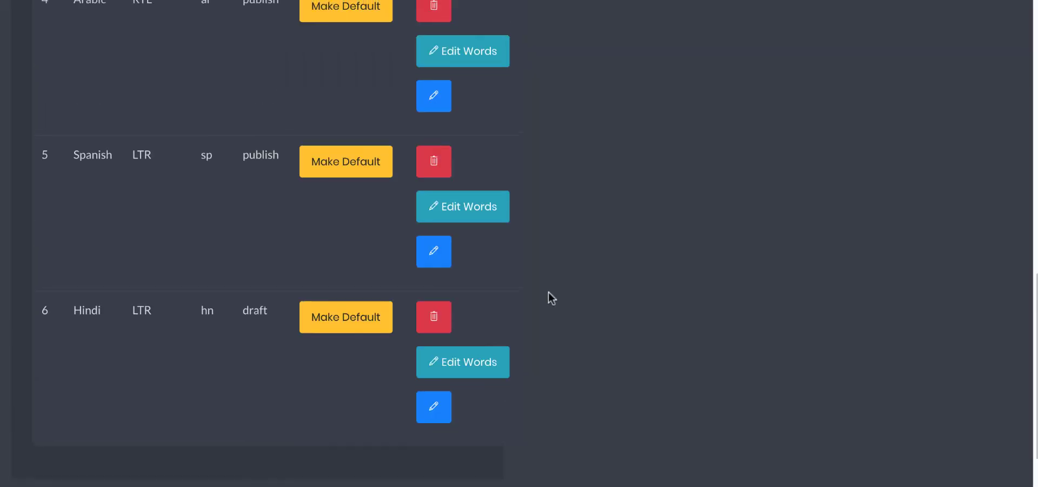
pyautogui.scroll(1, 548, 297)
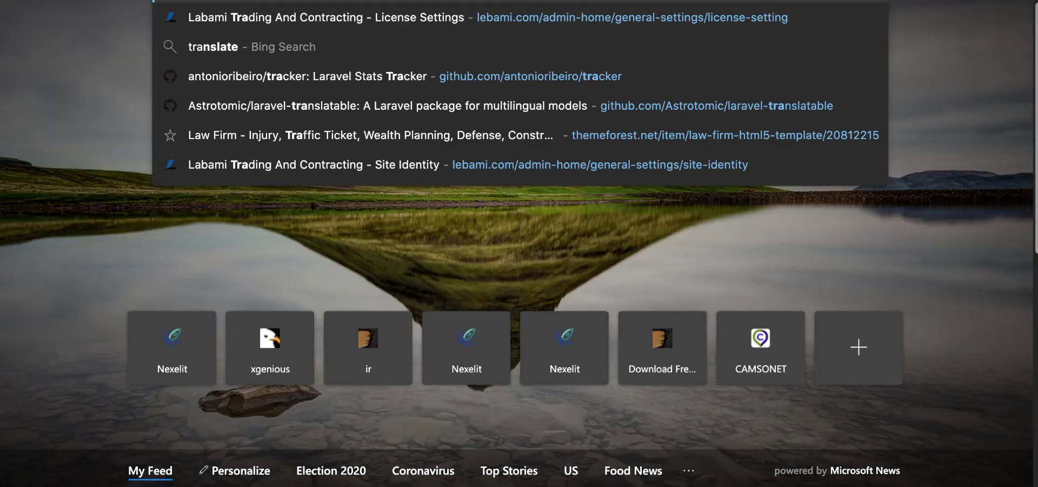
# Step: Translate 'Submit Request' into Hindi with Bing Translator and copy the result
pyautogui.write('ns')
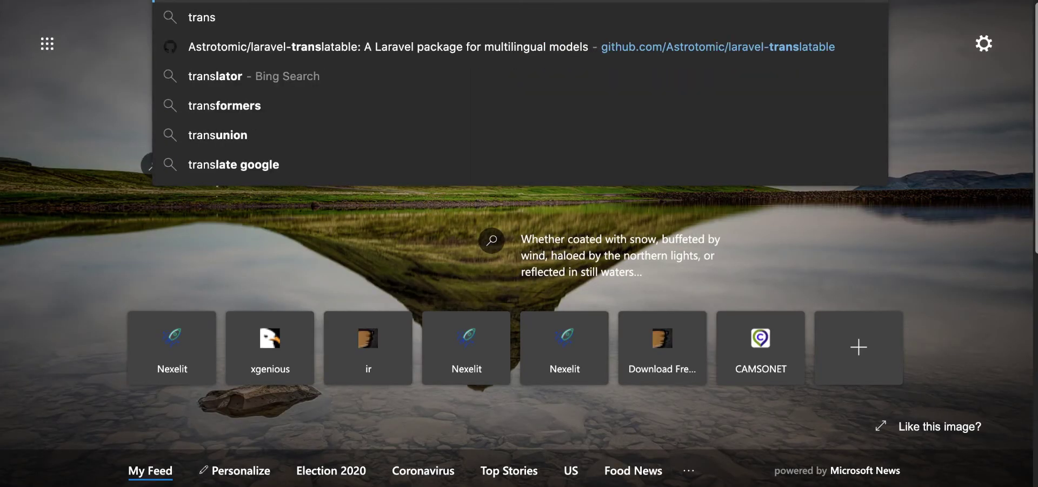
pyautogui.press('Return')
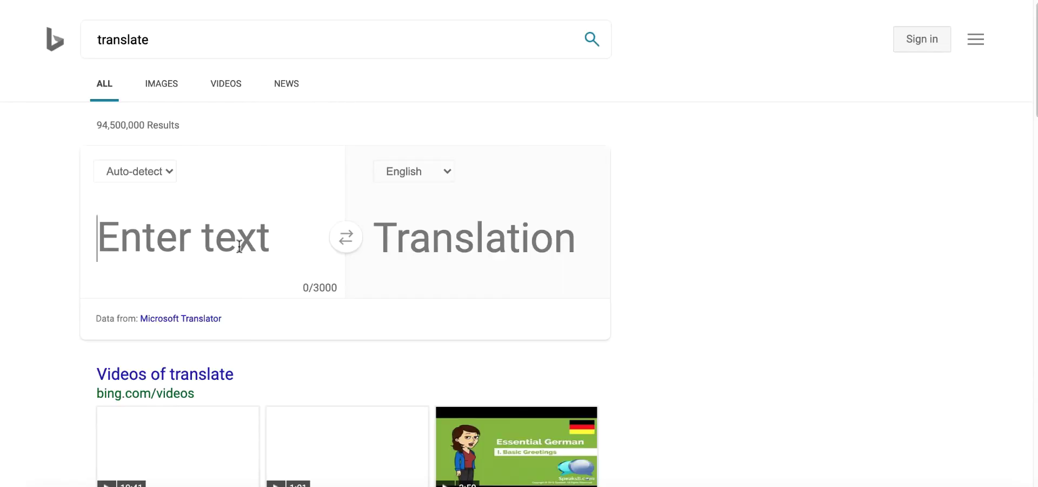
pyautogui.write('Submit Request')
pyautogui.click(420, 171)
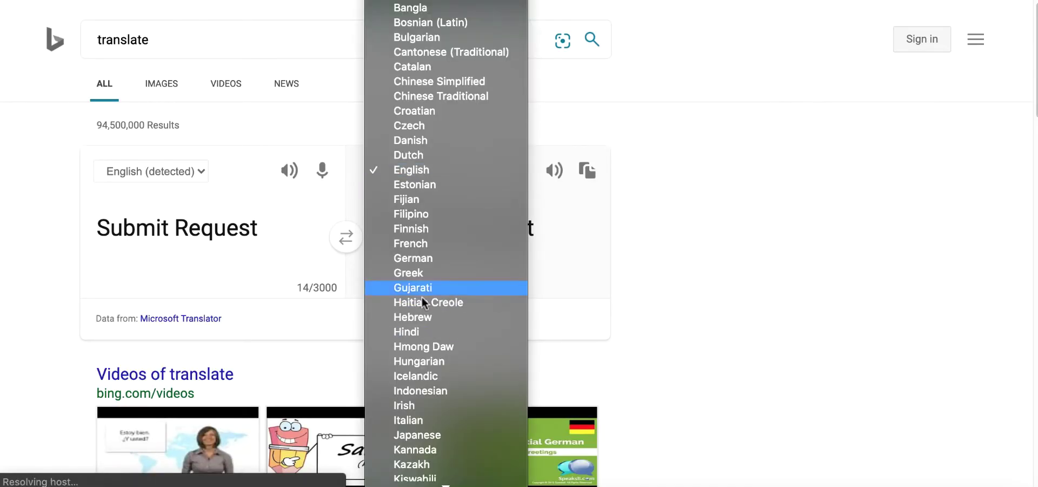
pyautogui.click(423, 330)
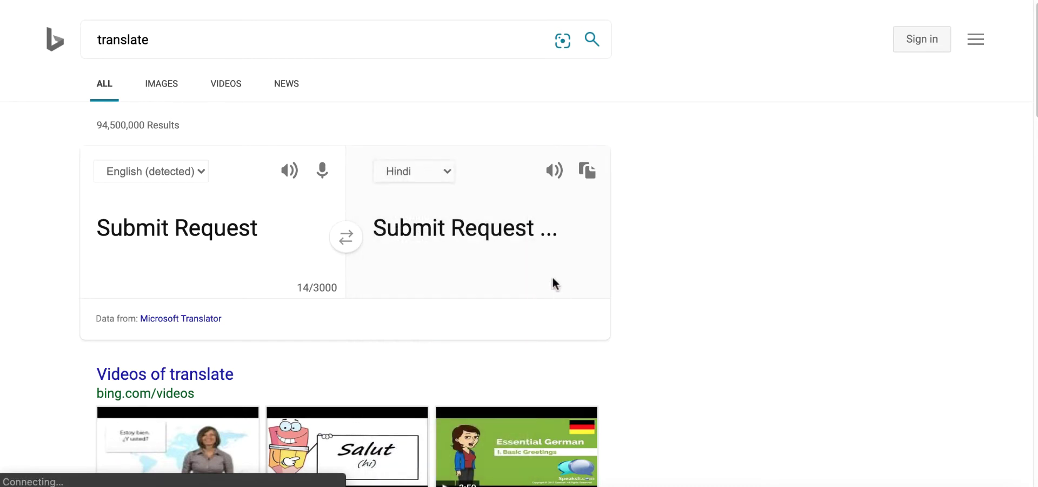
pyautogui.click(587, 171)
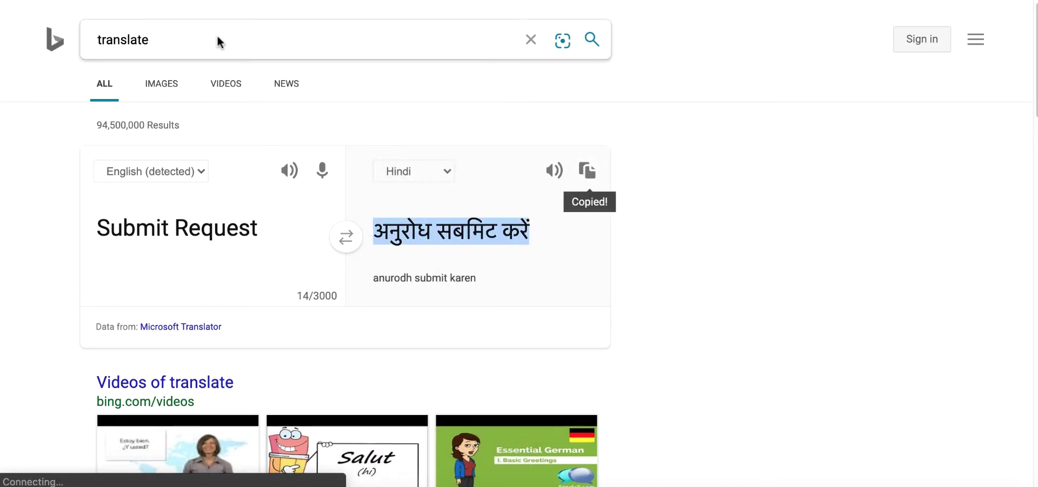
# Step: Paste the Hindi translation into the Submit Request field and save the words
pyautogui.hotkey('ctrl', 'v')
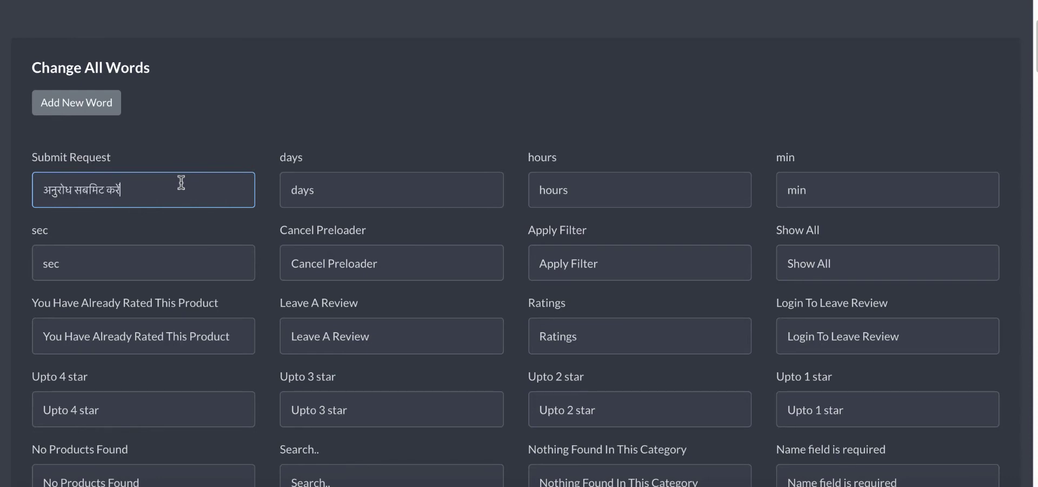
pyautogui.press('Return')
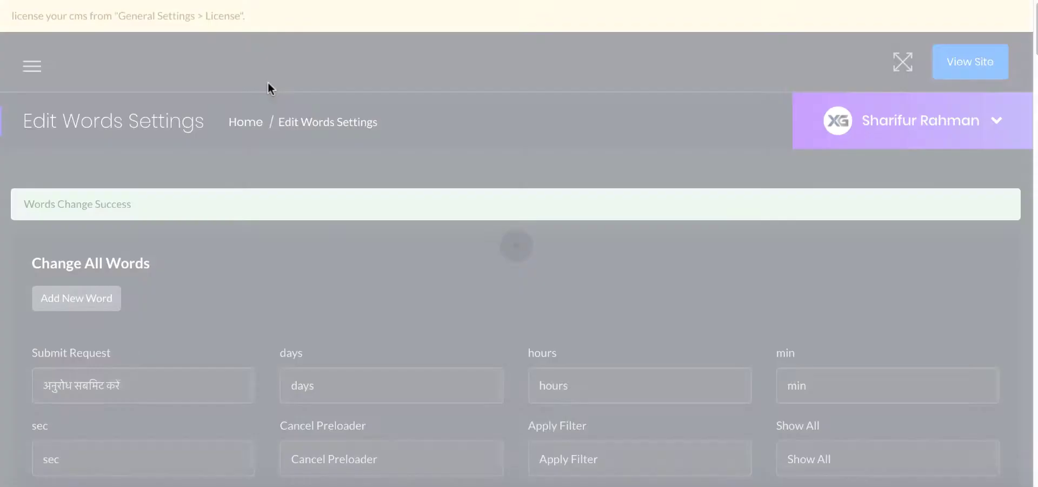
pyautogui.scroll(-2, 155, 174)
pyautogui.scroll(1, 202, 222)
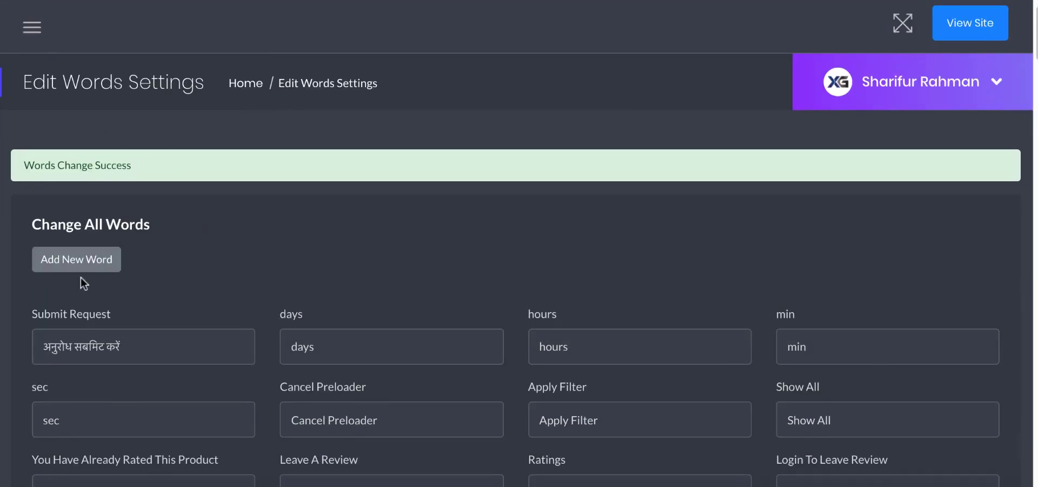
pyautogui.scroll(-10, 394, 294)
pyautogui.scroll(-1, 498, 155)
pyautogui.scroll(-10, 839, 225)
pyautogui.scroll(-3, 770, 259)
pyautogui.scroll(-10, 770, 259)
pyautogui.scroll(-5, 383, 266)
pyautogui.scroll(10, 18, 157)
pyautogui.scroll(5, 86, 149)
pyautogui.scroll(5, 120, 144)
pyautogui.scroll(5, 131, 139)
pyautogui.scroll(8, 131, 138)
pyautogui.scroll(5, 130, 132)
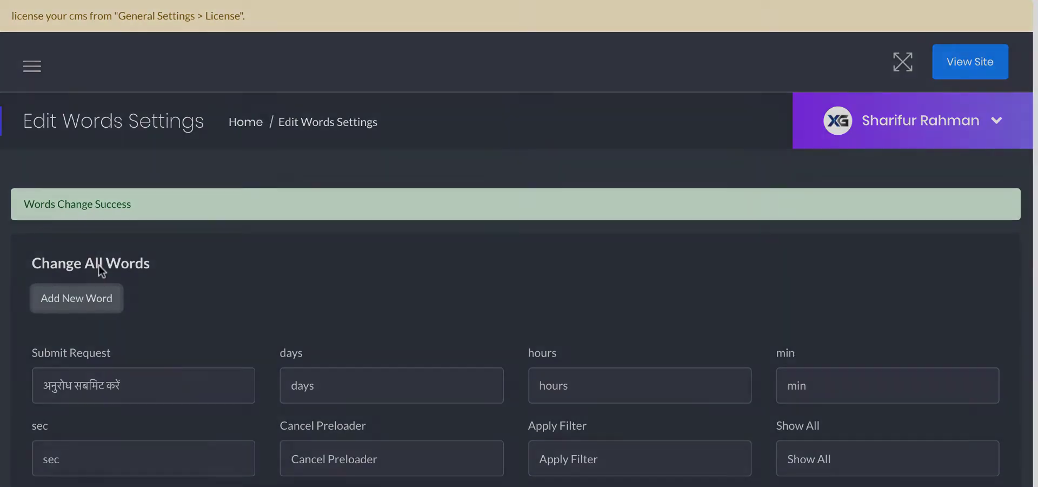
# Step: Open the Add New Word form and select its String field
pyautogui.click(95, 298)
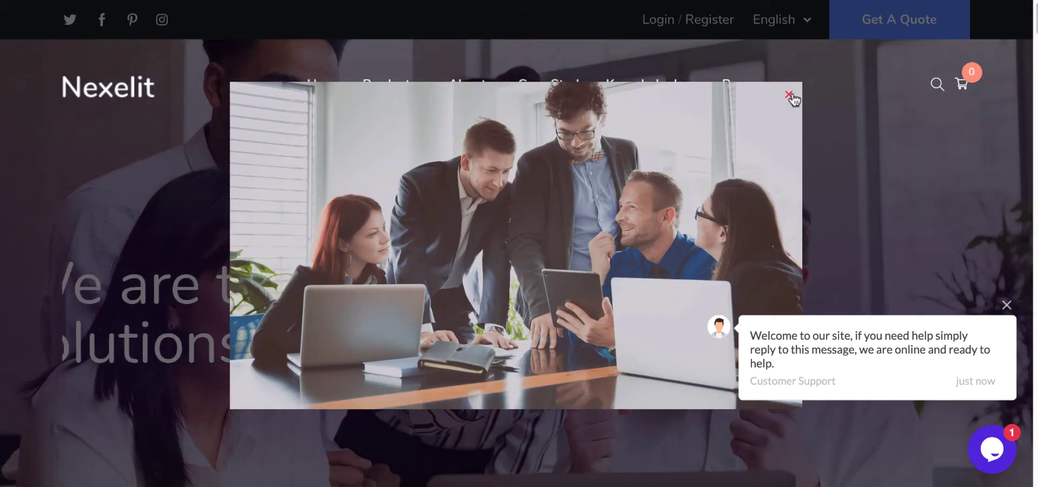
pyautogui.scroll(-5, 600, 186)
pyautogui.scroll(-5, 162, 206)
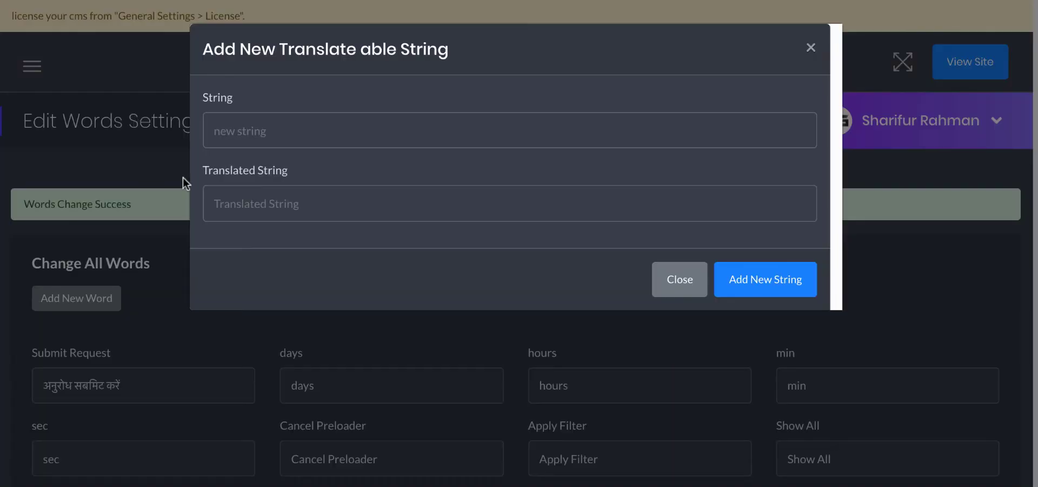
pyautogui.click(247, 131)
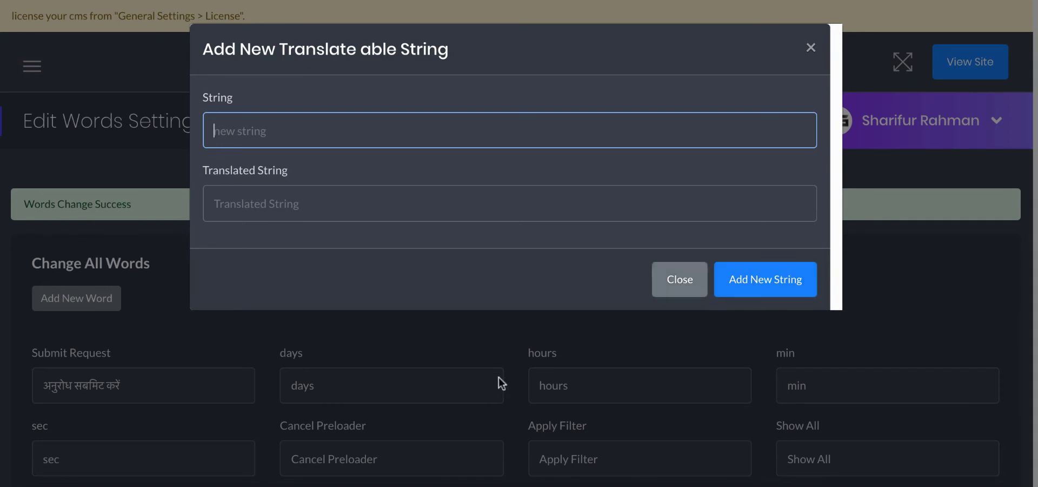
# Step: Close the Add New Translatable String form without adding a string
pyautogui.click(684, 294)
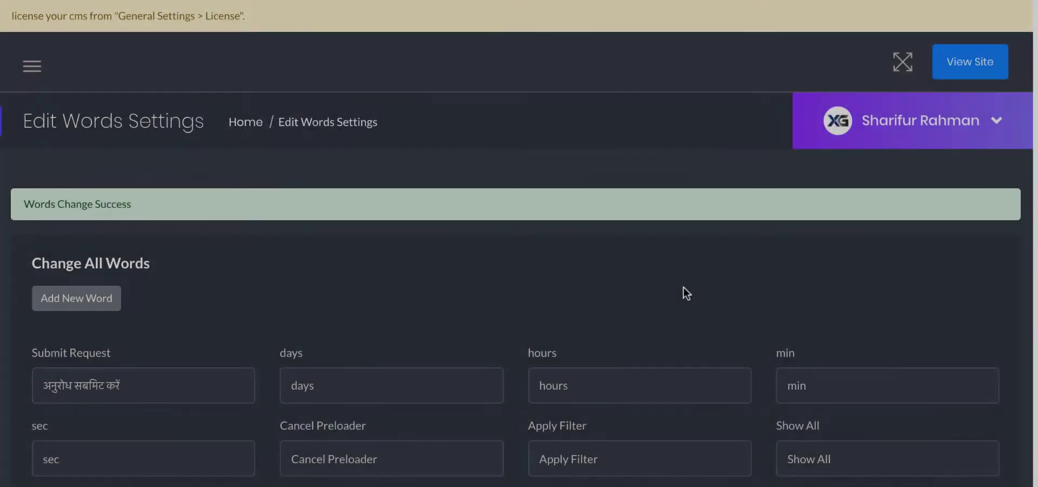
# Step: Open the Add New Page form from the Pages section
pyautogui.click(33, 67)
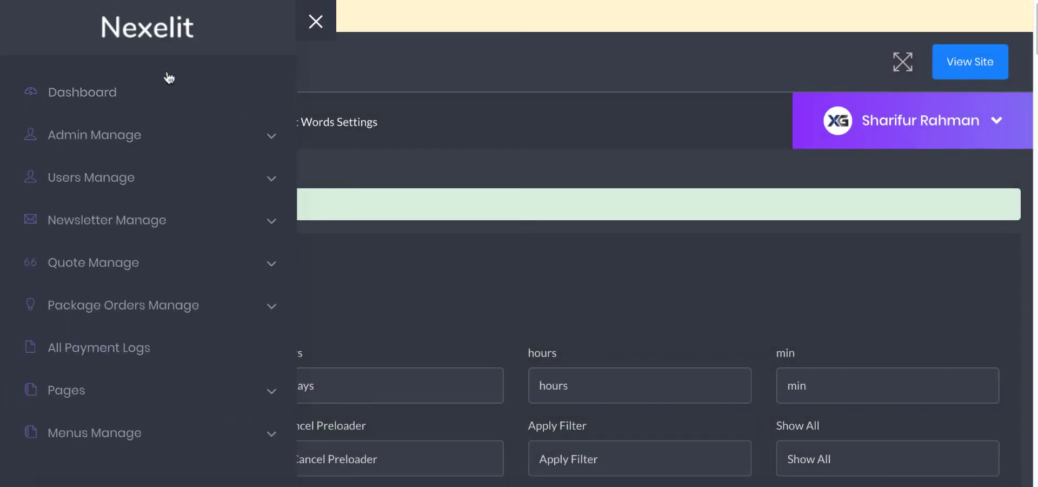
pyautogui.scroll(-2, 138, 140)
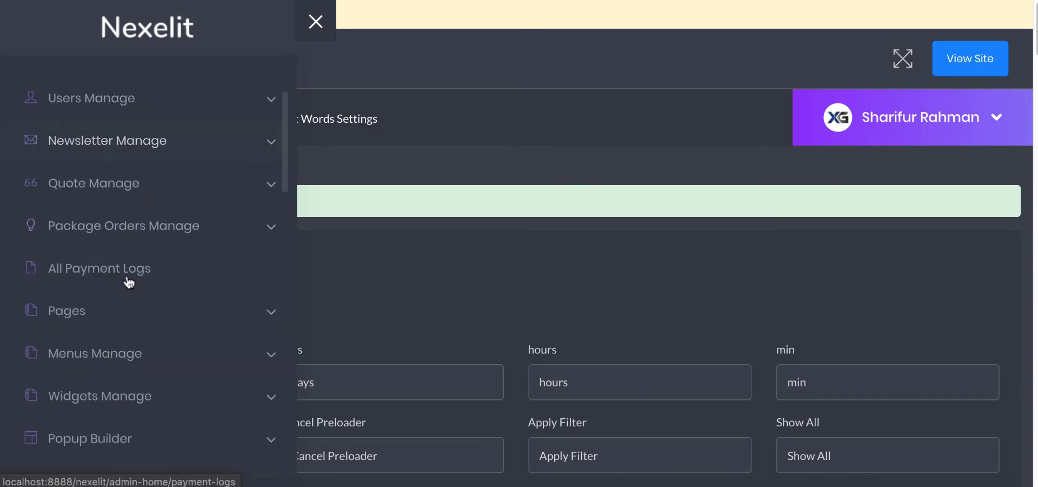
pyautogui.click(110, 312)
pyautogui.scroll(-2, 105, 260)
pyautogui.scroll(-5, 148, 156)
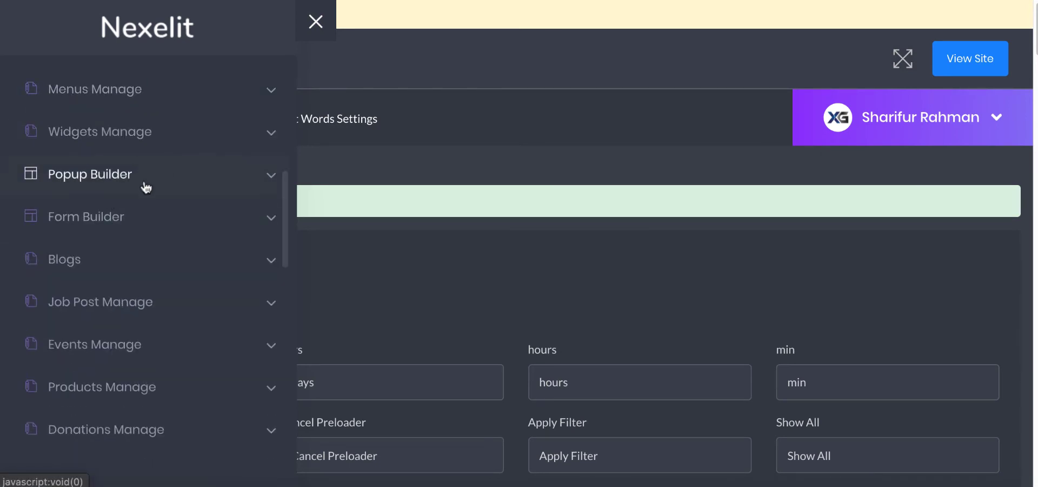
pyautogui.scroll(4, 144, 187)
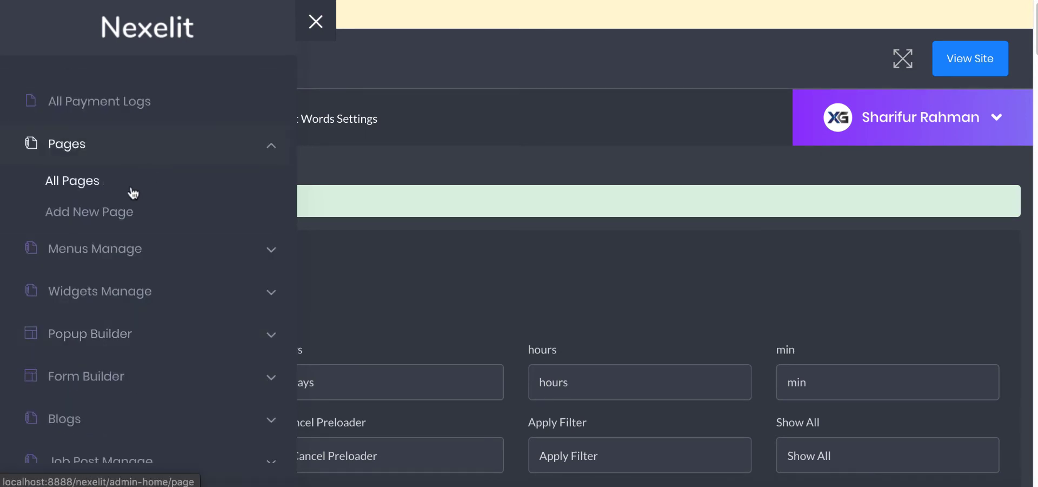
pyautogui.click(99, 212)
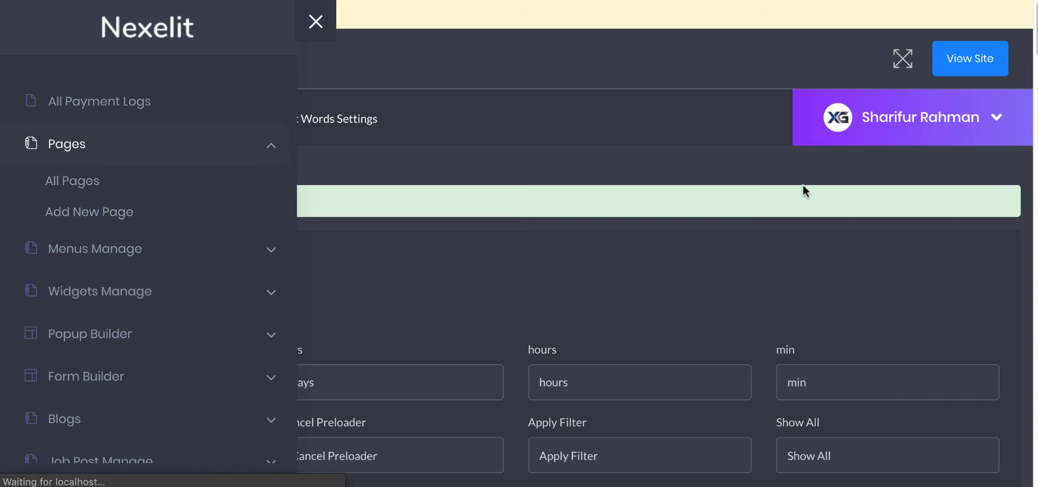
# Step: Set the new page's language to Hindi, then reopen the admin navigation
pyautogui.scroll(-1, 443, 162)
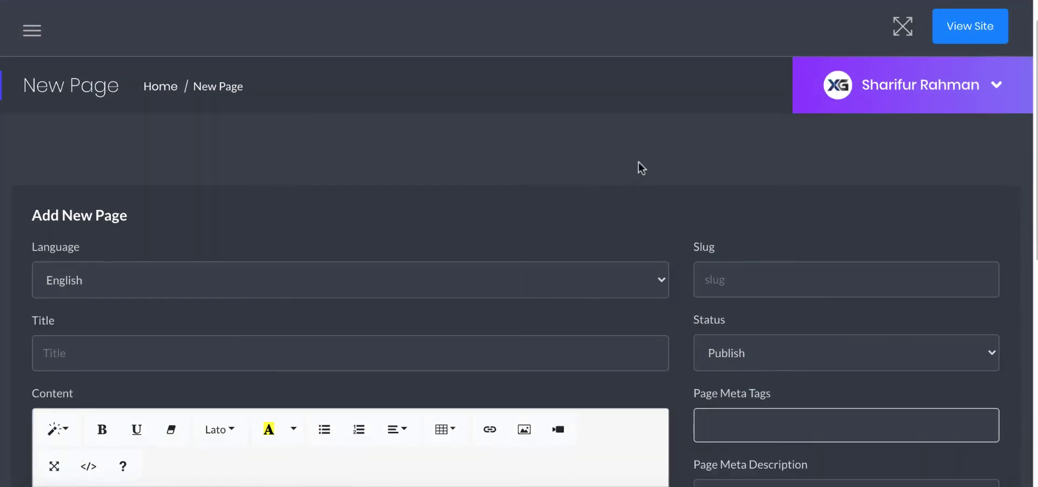
pyautogui.scroll(-3, 640, 166)
pyautogui.click(156, 106)
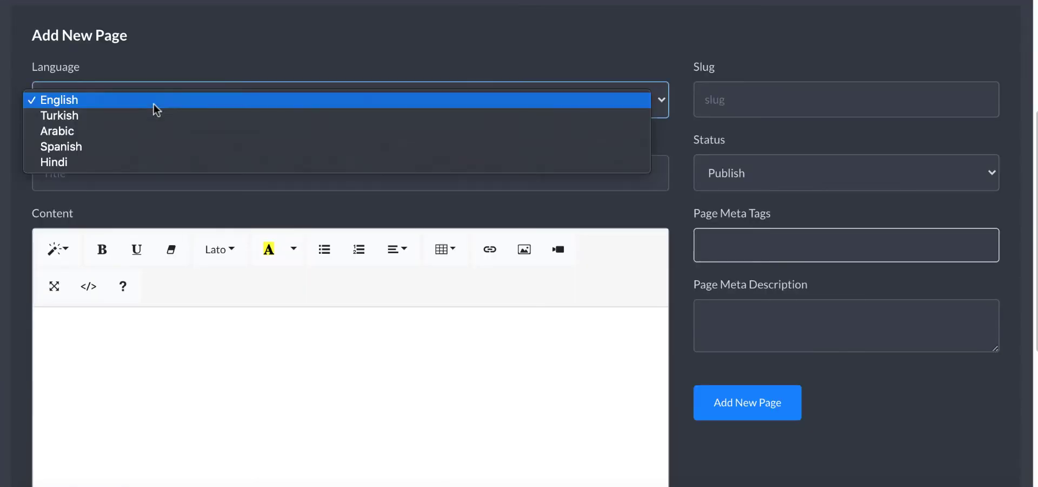
pyautogui.click(88, 165)
pyautogui.scroll(-3, 584, 125)
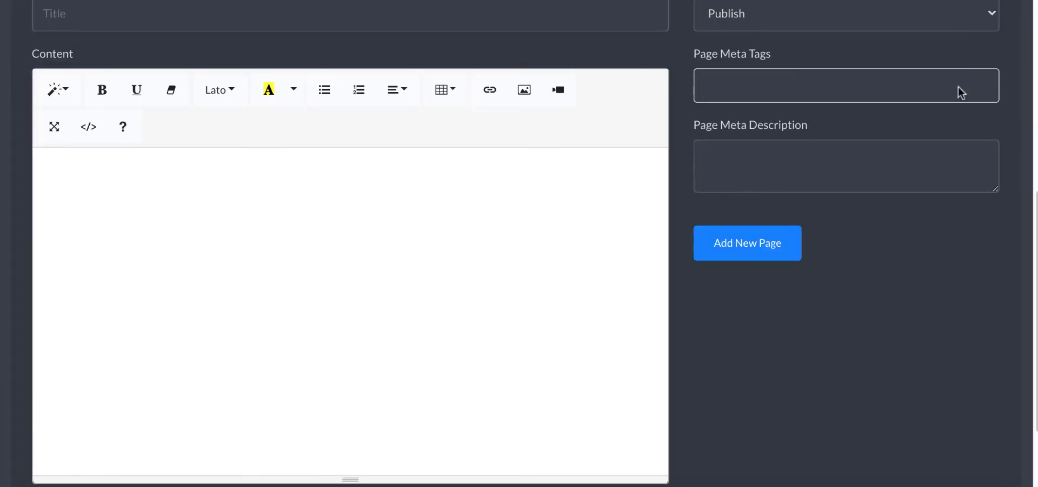
pyautogui.scroll(-2, 609, 232)
pyautogui.scroll(4, 292, 142)
pyautogui.scroll(5, 292, 142)
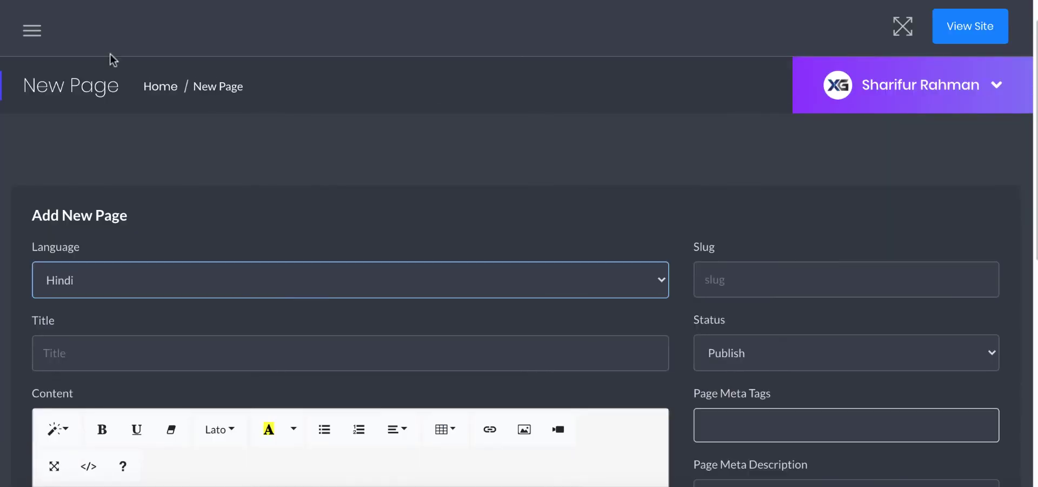
pyautogui.click(34, 31)
pyautogui.scroll(-2, 128, 143)
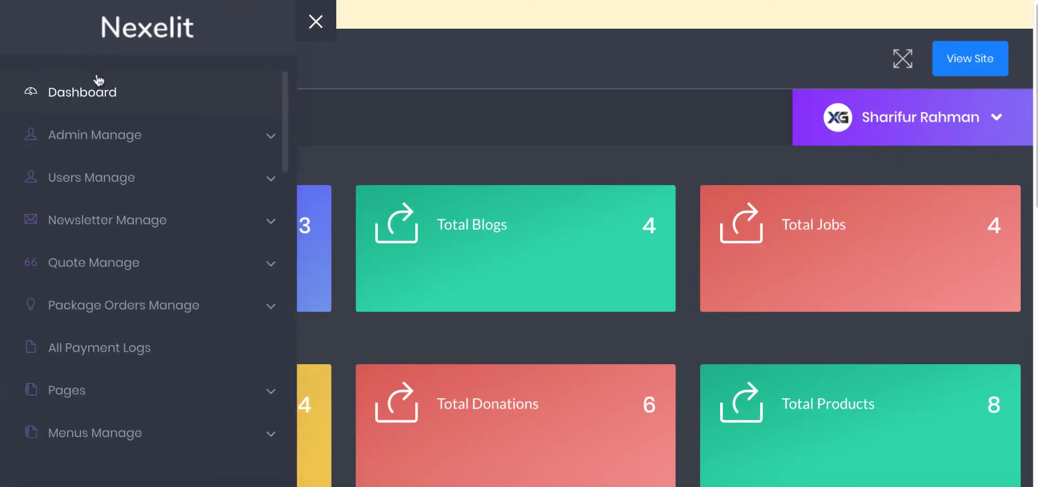
# Step: Enter a new Hindi-language menu titled 'primary menu [Hindi]'
pyautogui.scroll(-5, 102, 140)
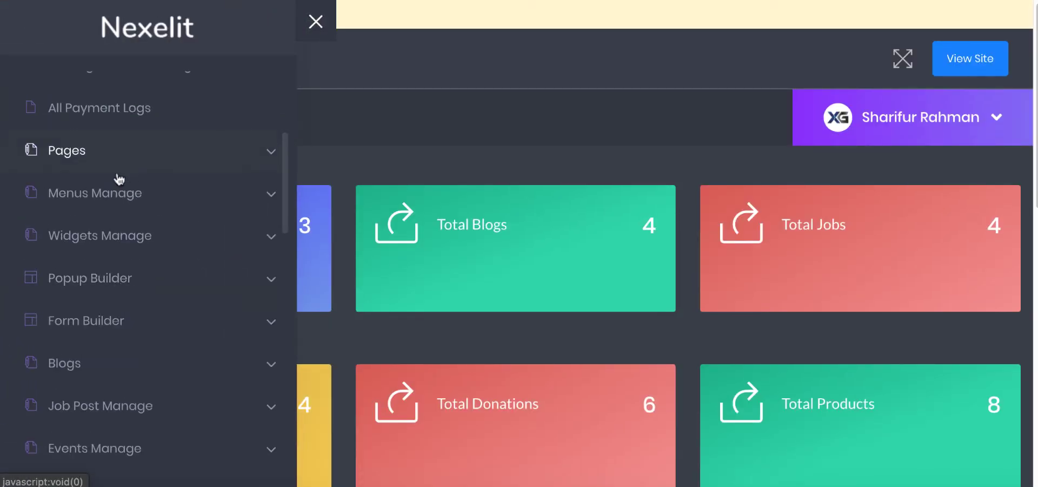
pyautogui.scroll(-2, 116, 181)
pyautogui.click(132, 114)
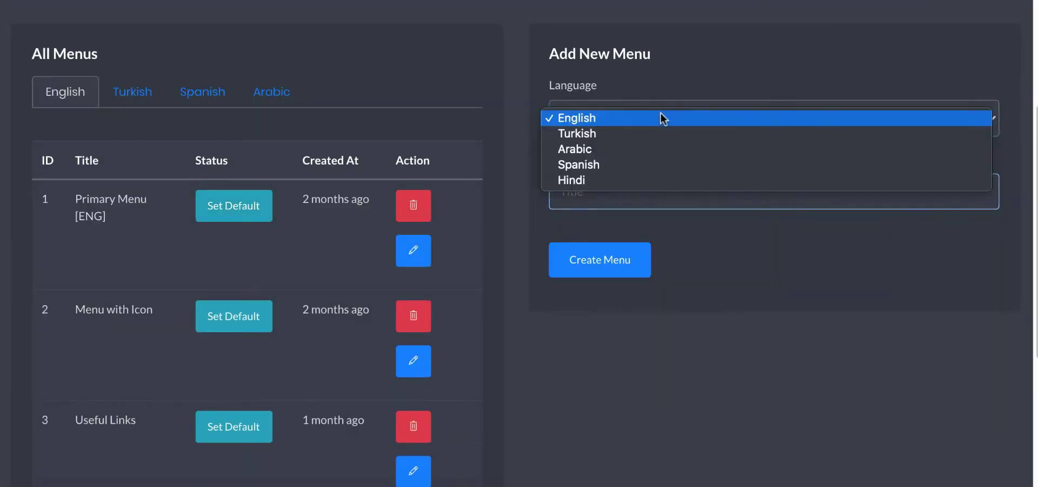
pyautogui.click(617, 180)
pyautogui.click(621, 195)
pyautogui.write('pri')
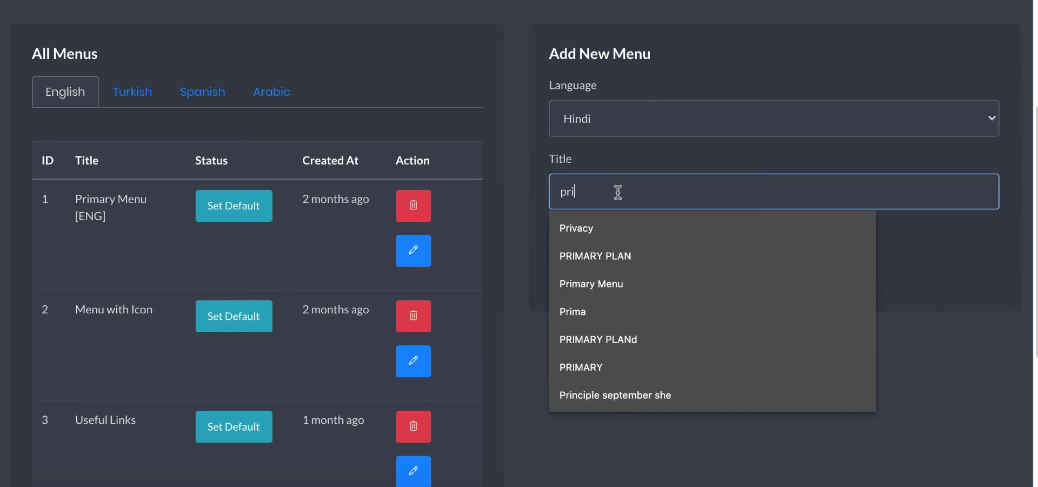
pyautogui.press('Down')
pyautogui.press('BackSpace')
pyautogui.press('BackSpace')
pyautogui.press('BackSpace')
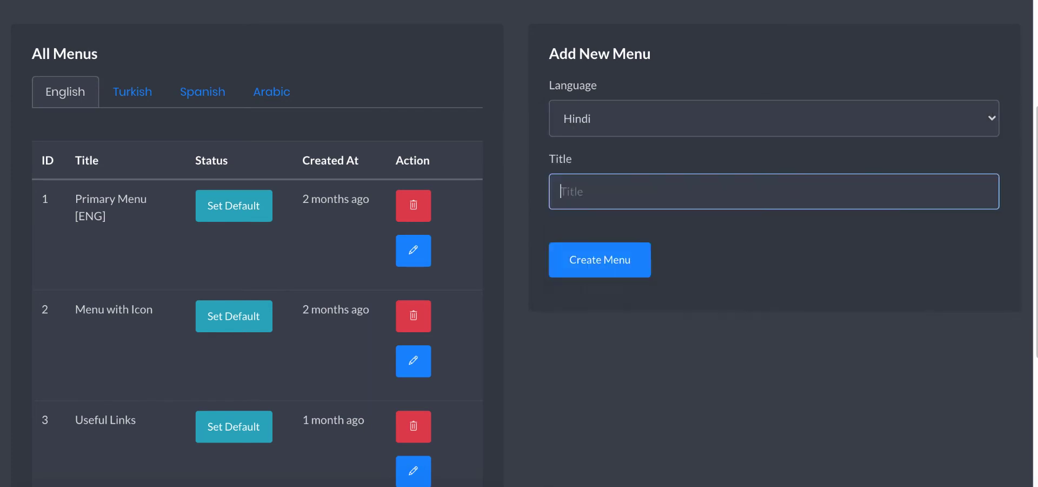
pyautogui.write('primary men')
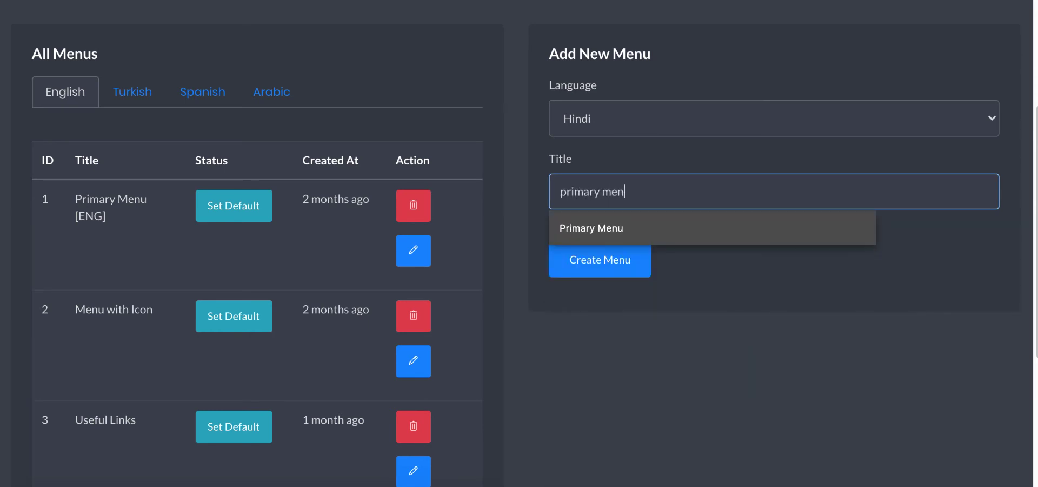
pyautogui.write('u [Hi')
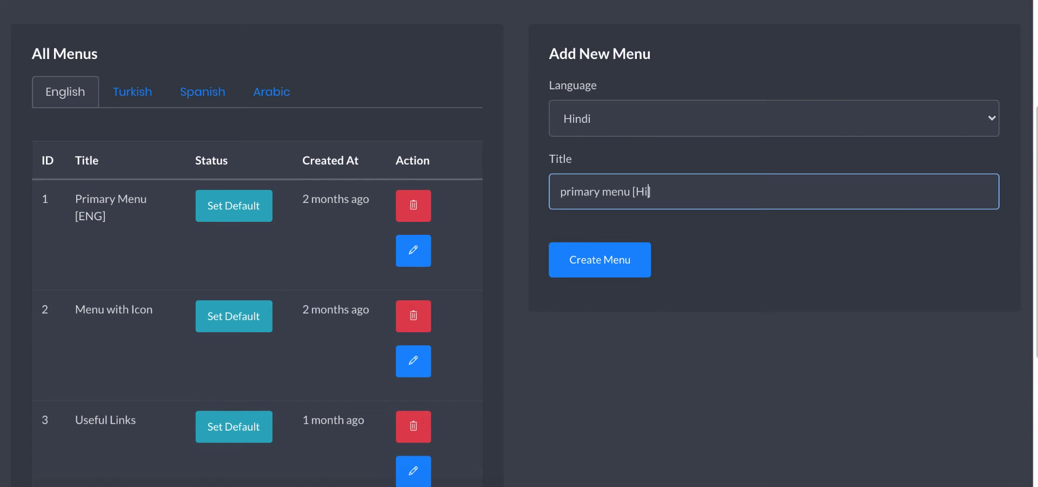
pyautogui.write('ndi')
# Step: Create the menu and set it as the default menu
pyautogui.click(624, 261)
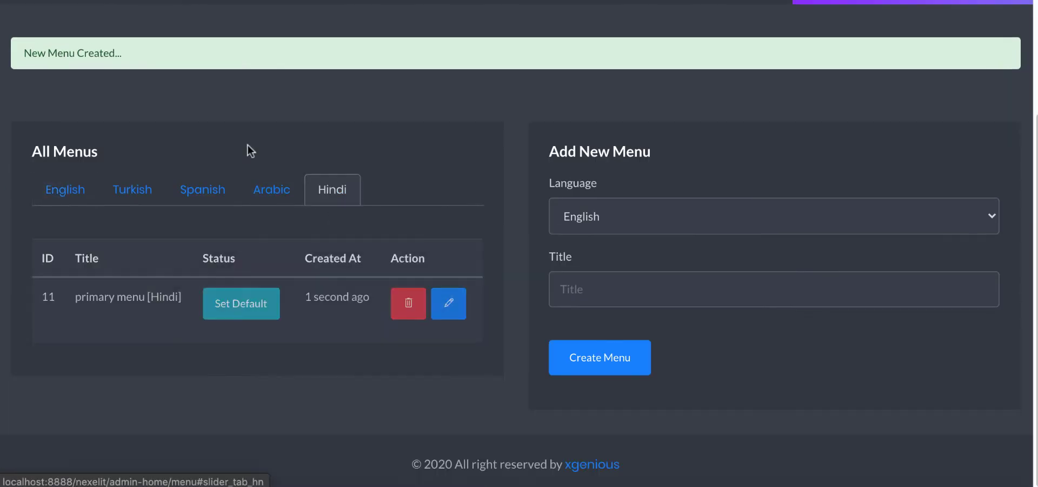
pyautogui.click(270, 292)
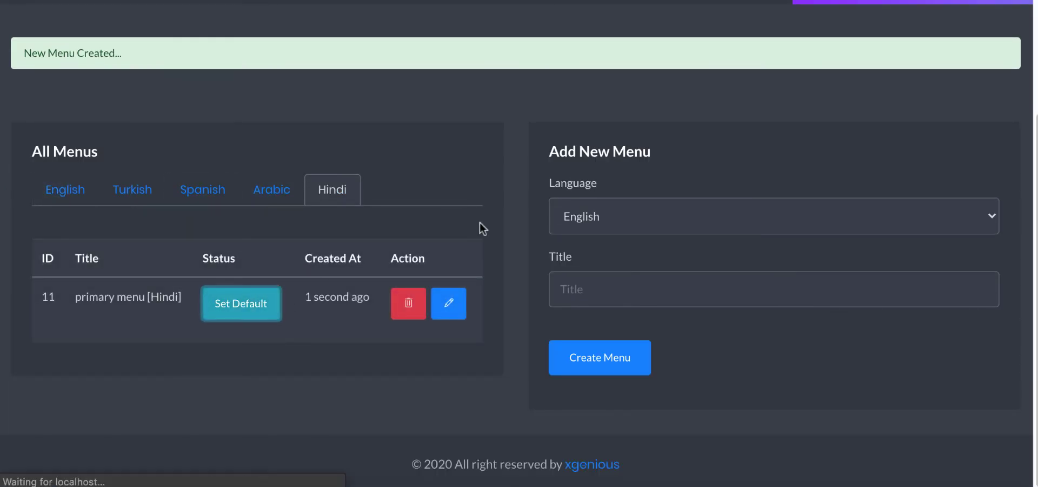
pyautogui.scroll(-3, 498, 193)
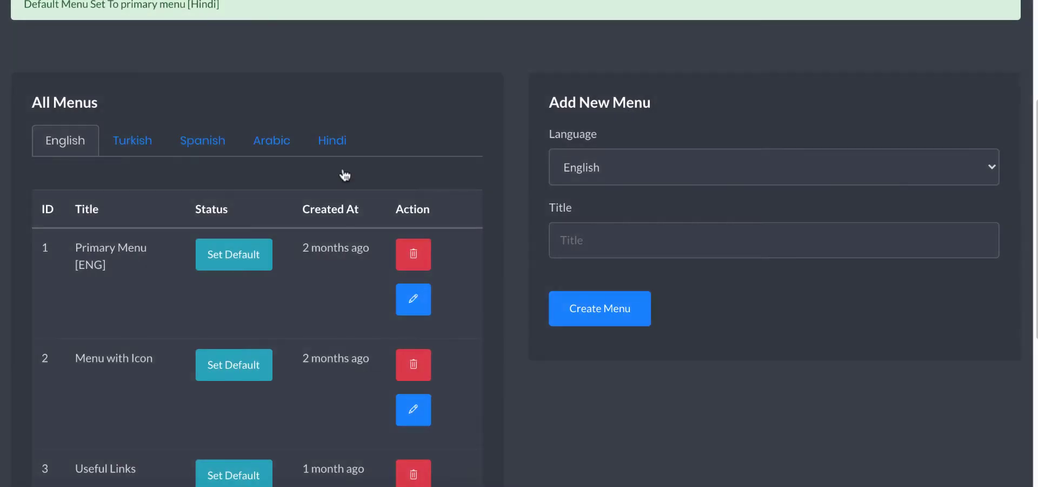
# Step: Add Service, Case Study, Team and Faq to the Hindi menu, nesting Faq under Team, and save
pyautogui.click(357, 174)
pyautogui.click(414, 339)
pyautogui.scroll(-3, 318, 204)
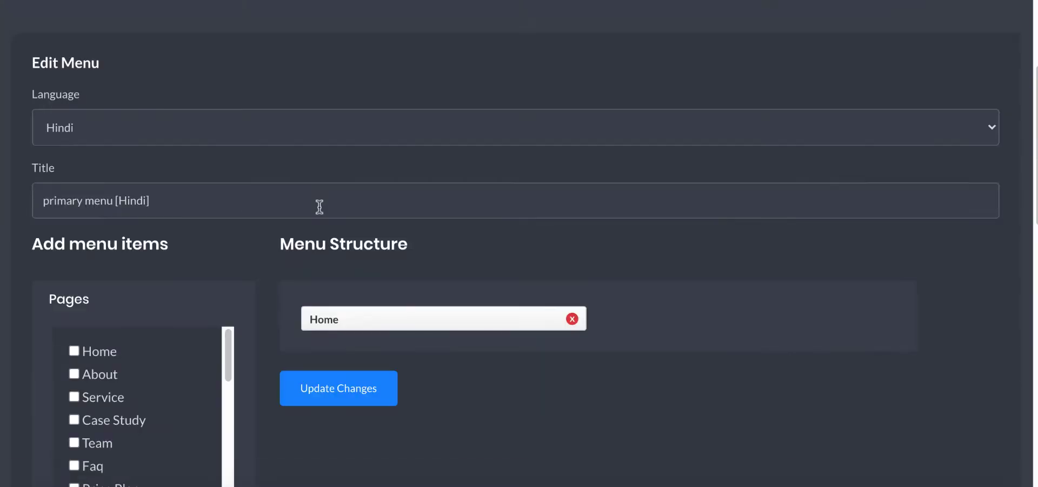
pyautogui.scroll(-3, 413, 232)
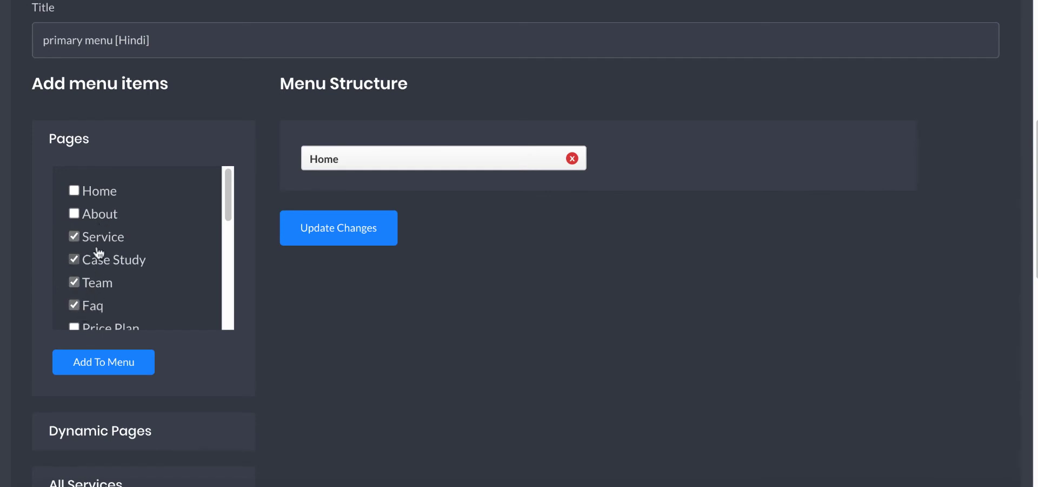
pyautogui.click(98, 371)
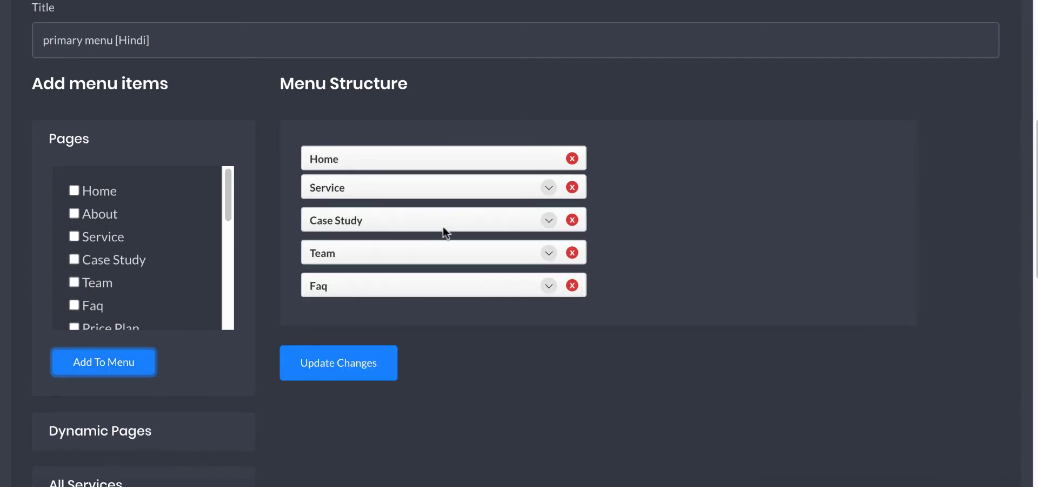
pyautogui.moveTo(351, 279); pyautogui.dragTo(379, 281)
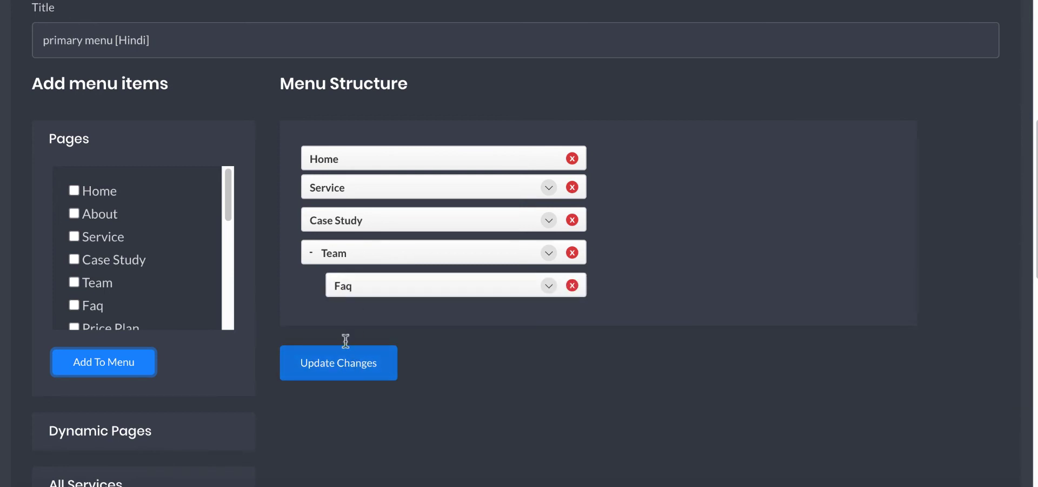
pyautogui.click(348, 377)
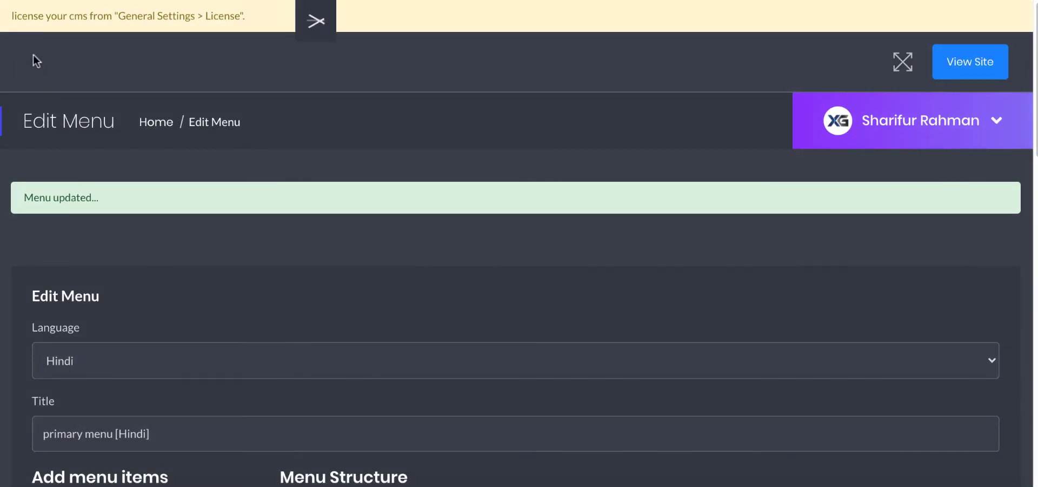
# Step: Expand Popup Builder and view the list of all popups
pyautogui.scroll(-3, 169, 115)
pyautogui.scroll(-3, 169, 176)
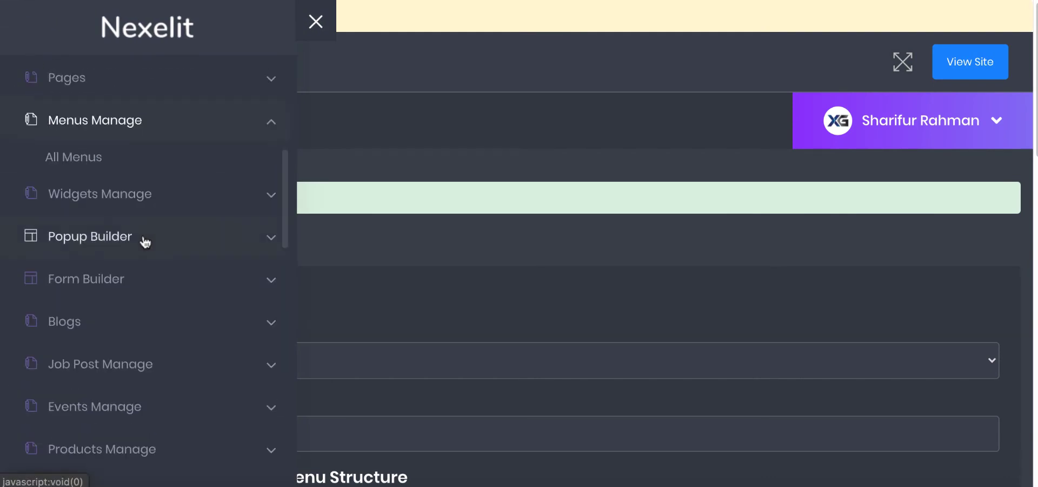
pyautogui.click(129, 193)
pyautogui.click(88, 279)
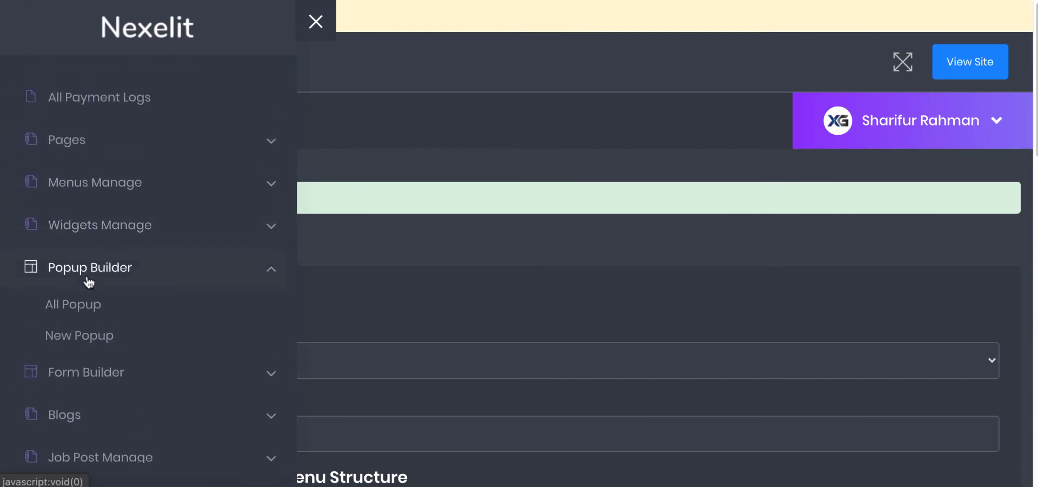
pyautogui.click(81, 304)
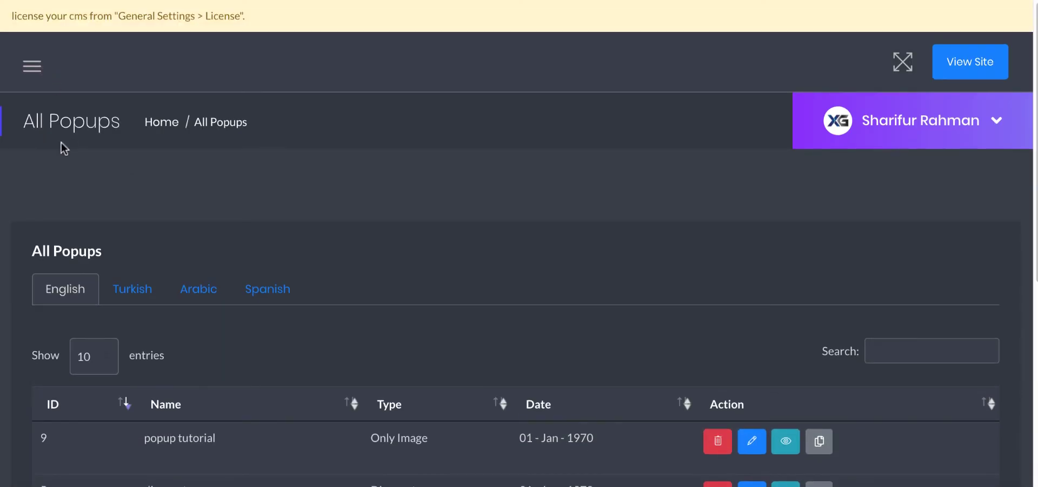
# Step: Start a new popup and set its language to Hindi
pyautogui.click(34, 67)
pyautogui.scroll(-3, 147, 324)
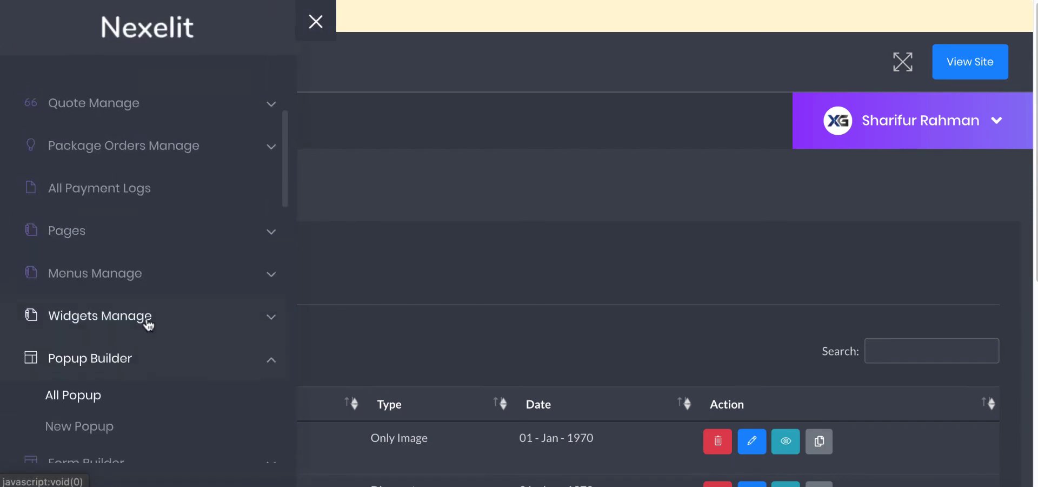
pyautogui.scroll(-3, 108, 314)
pyautogui.click(155, 270)
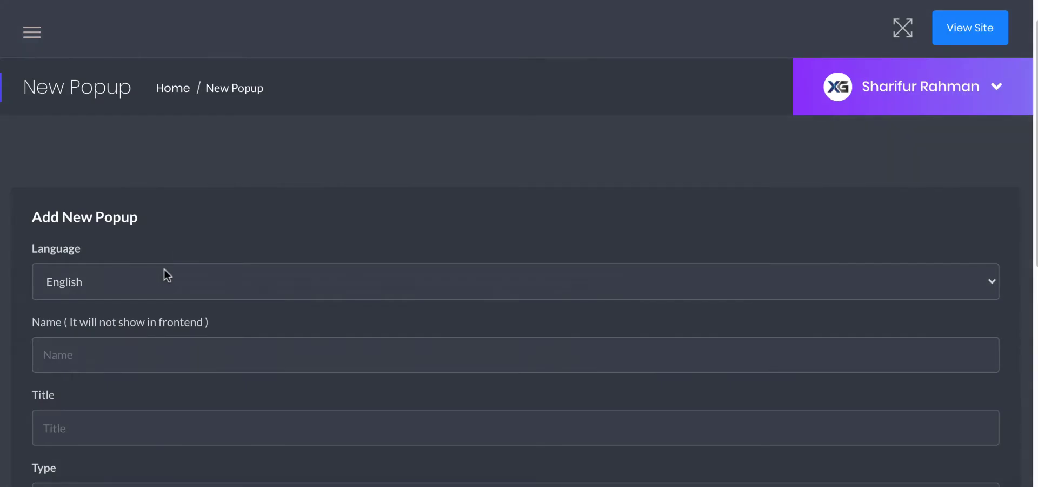
pyautogui.click(164, 268)
pyautogui.click(123, 340)
pyautogui.scroll(-3, 150, 198)
pyautogui.scroll(-3, 151, 198)
pyautogui.scroll(6, 169, 357)
# Step: Reopen the admin navigation and scroll down to the blog options
pyautogui.click(32, 66)
pyautogui.scroll(-3, 181, 130)
pyautogui.scroll(-3, 168, 189)
pyautogui.scroll(-2, 117, 291)
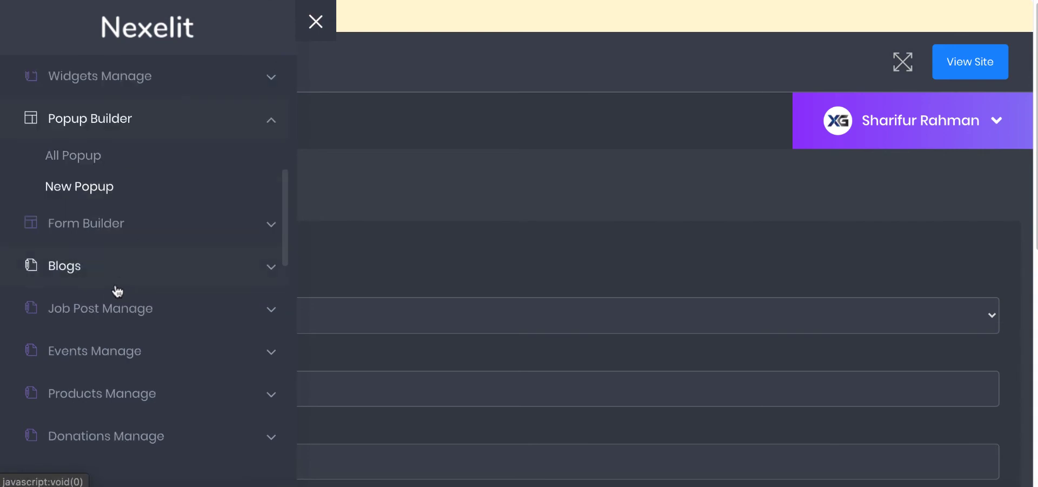
# Step: Add a blog category named Business with language Hindi under Blogs > Category
pyautogui.click(116, 275)
pyautogui.scroll(-5, 109, 258)
pyautogui.scroll(3, 108, 258)
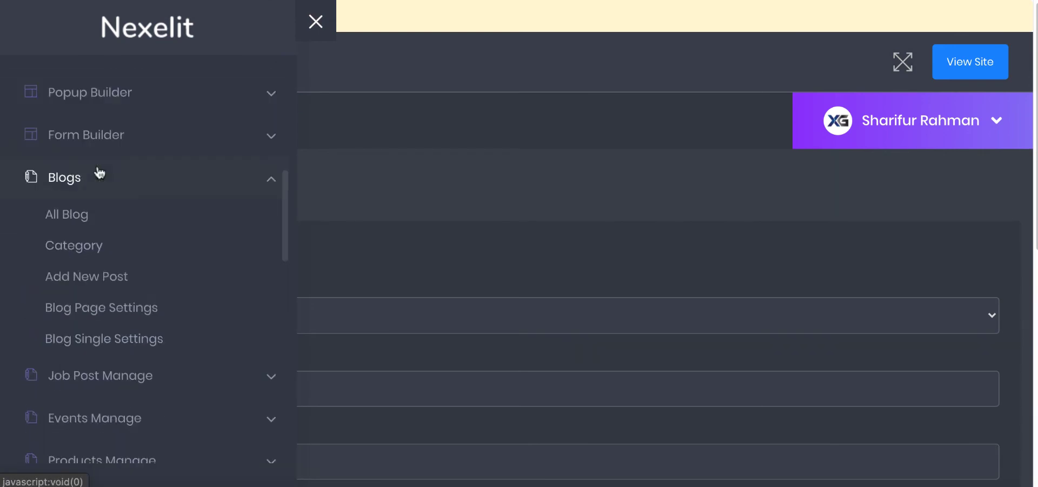
pyautogui.click(278, 251)
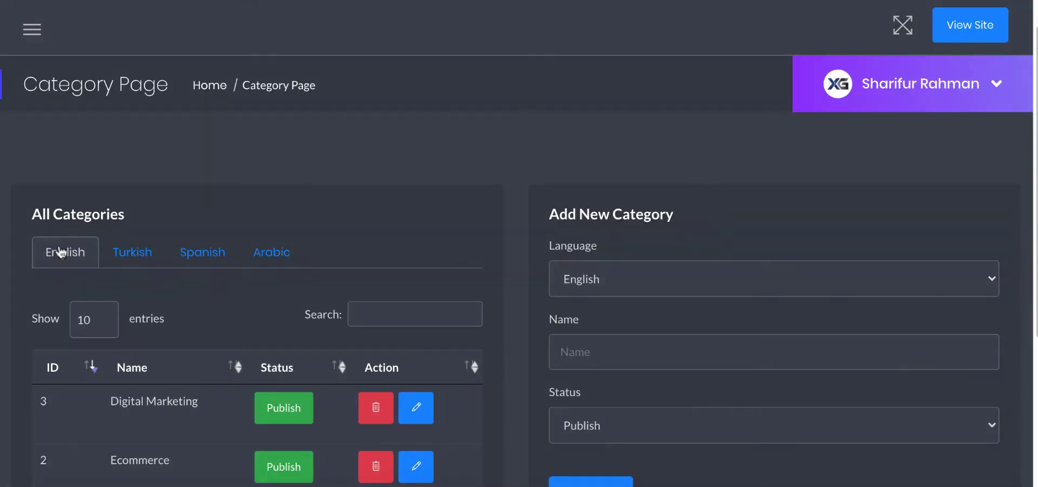
pyautogui.scroll(-3, 521, 266)
pyautogui.click(597, 199)
pyautogui.click(613, 234)
pyautogui.write('Hindi')
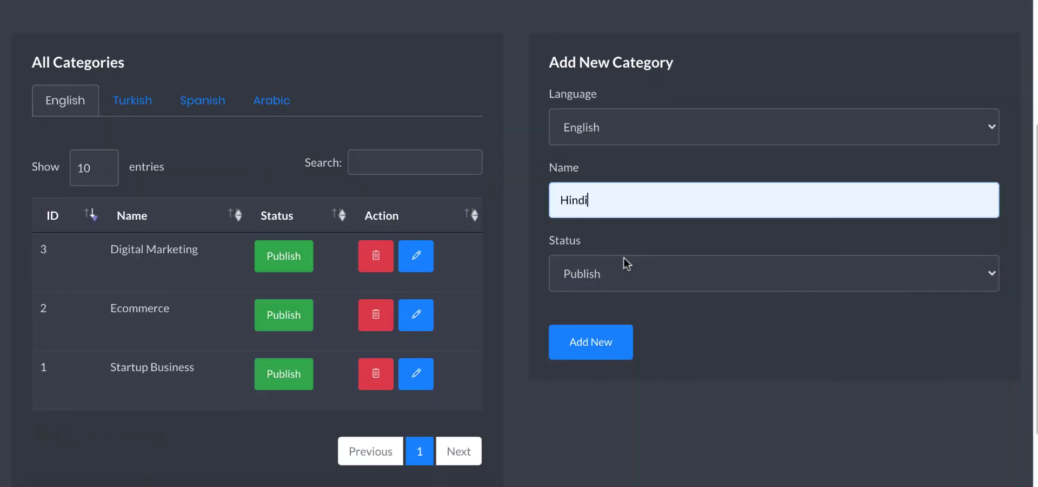
pyautogui.click(604, 209)
pyautogui.write('Business')
pyautogui.click(600, 129)
pyautogui.click(621, 190)
pyautogui.click(610, 338)
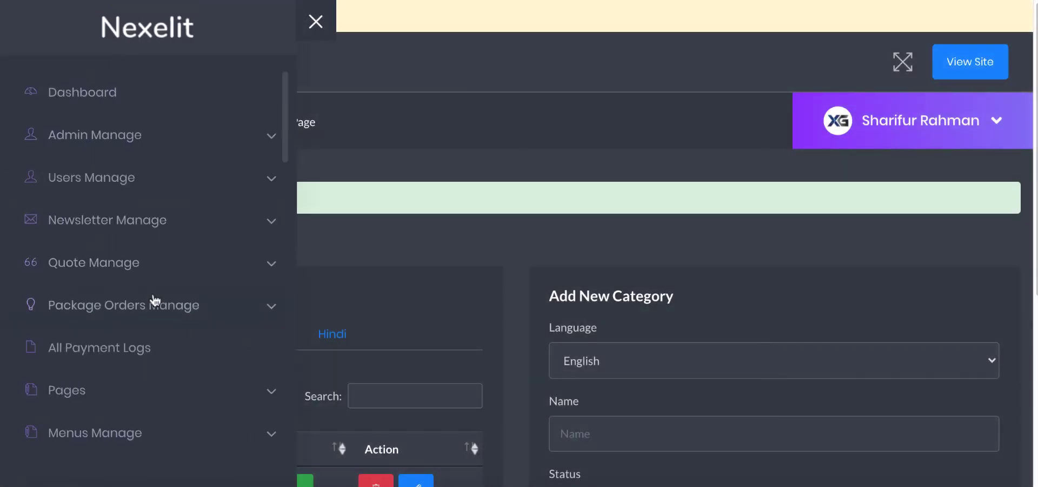
# Step: Start a new blog post with language set to Hindi and category set to Business
pyautogui.scroll(-5, 153, 303)
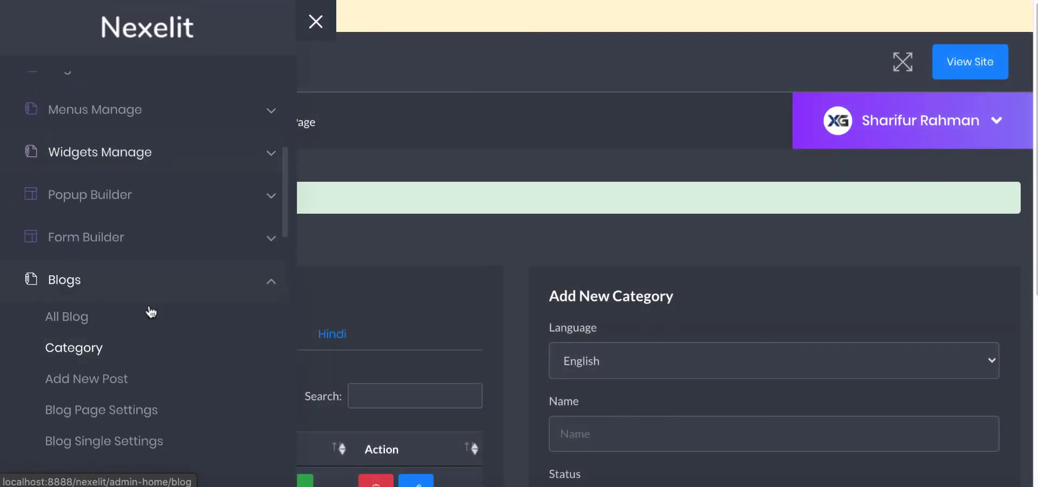
pyautogui.click(82, 386)
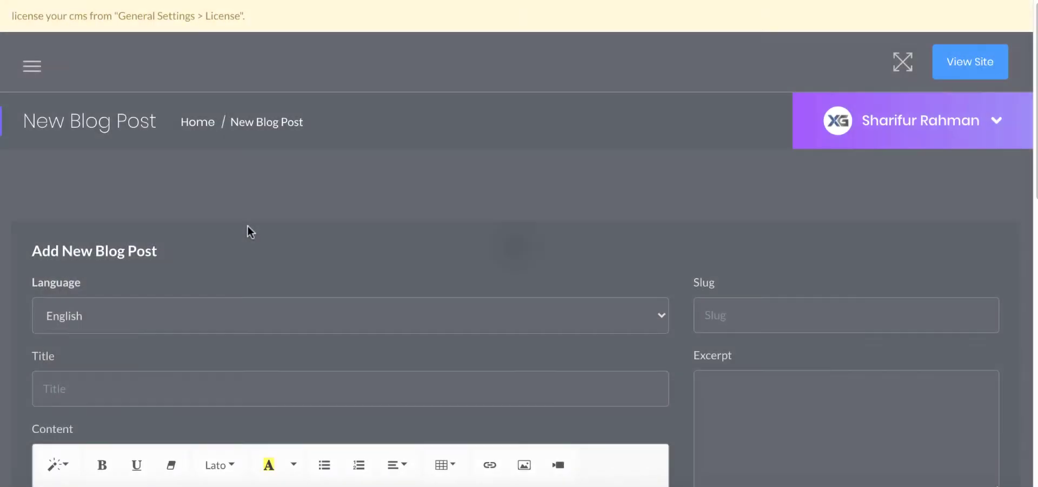
pyautogui.scroll(-4, 270, 227)
pyautogui.click(166, 120)
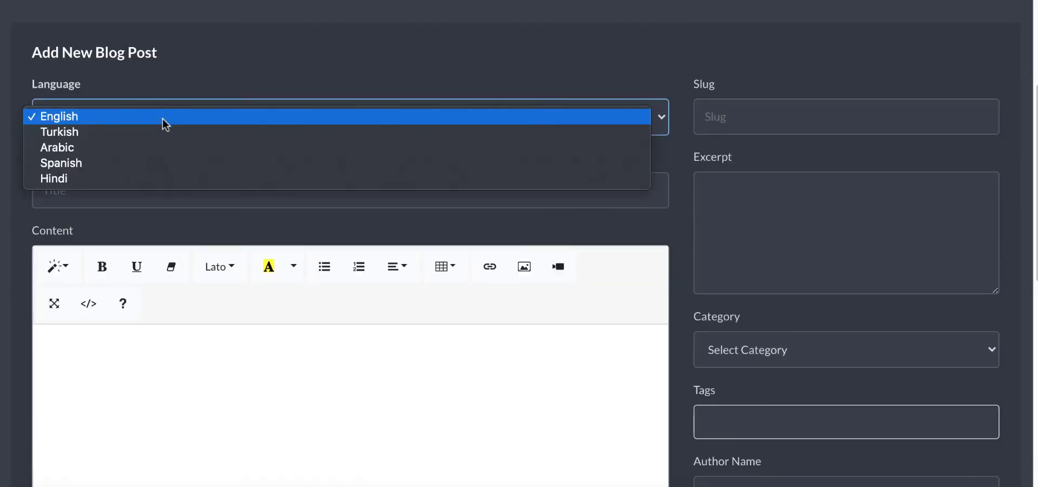
pyautogui.click(110, 180)
pyautogui.click(166, 187)
pyautogui.click(821, 117)
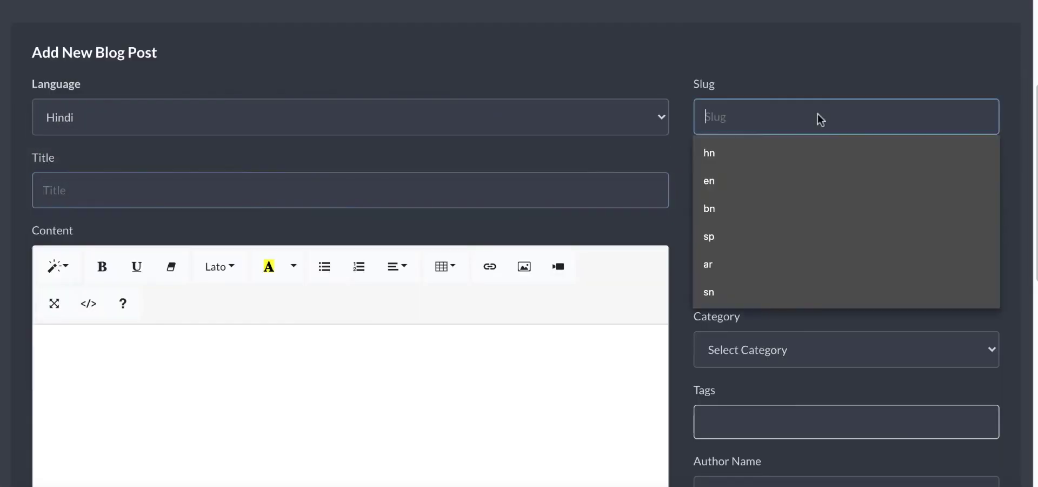
pyautogui.click(810, 350)
pyautogui.click(790, 366)
pyautogui.scroll(4, 162, 217)
pyautogui.click(34, 67)
pyautogui.scroll(-5, 135, 309)
pyautogui.scroll(-3, 160, 283)
pyautogui.scroll(-6, 128, 331)
pyautogui.scroll(3, 143, 248)
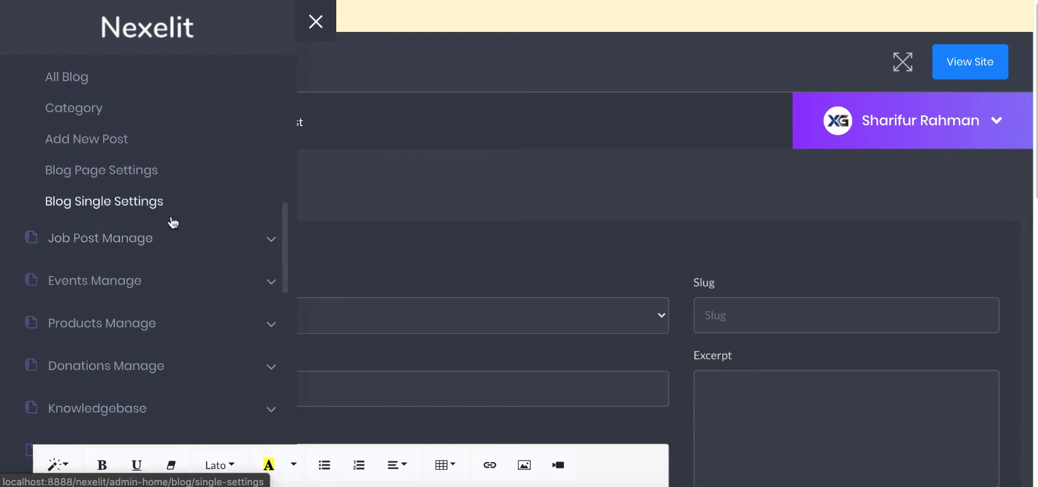
pyautogui.click(199, 239)
pyautogui.scroll(-5, 212, 199)
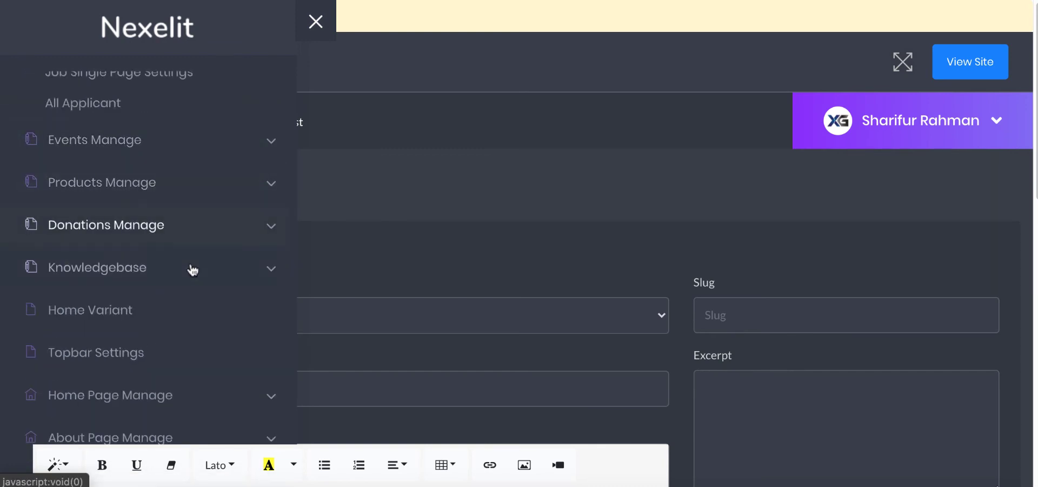
pyautogui.scroll(-2, 179, 257)
pyautogui.scroll(-2, 158, 279)
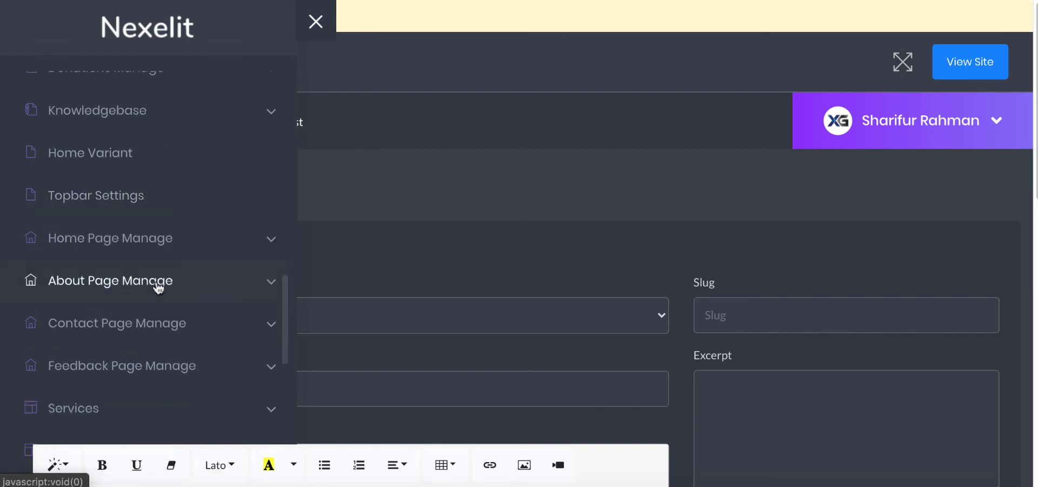
# Step: Open About Us Area settings under Home Page Manage and show its Hindi version
pyautogui.click(147, 240)
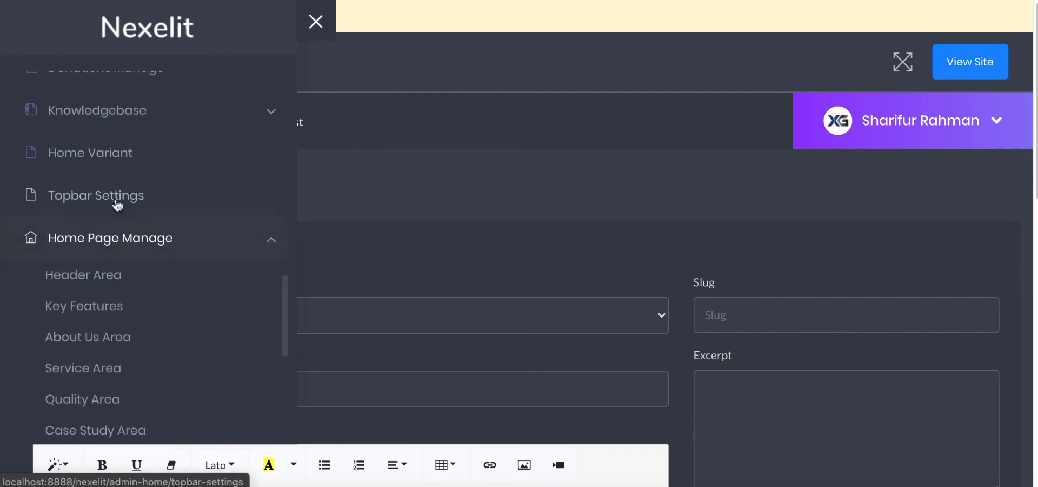
pyautogui.scroll(-4, 116, 208)
pyautogui.scroll(2, 120, 194)
pyautogui.scroll(2, 122, 149)
pyautogui.scroll(-1, 123, 163)
pyautogui.click(106, 229)
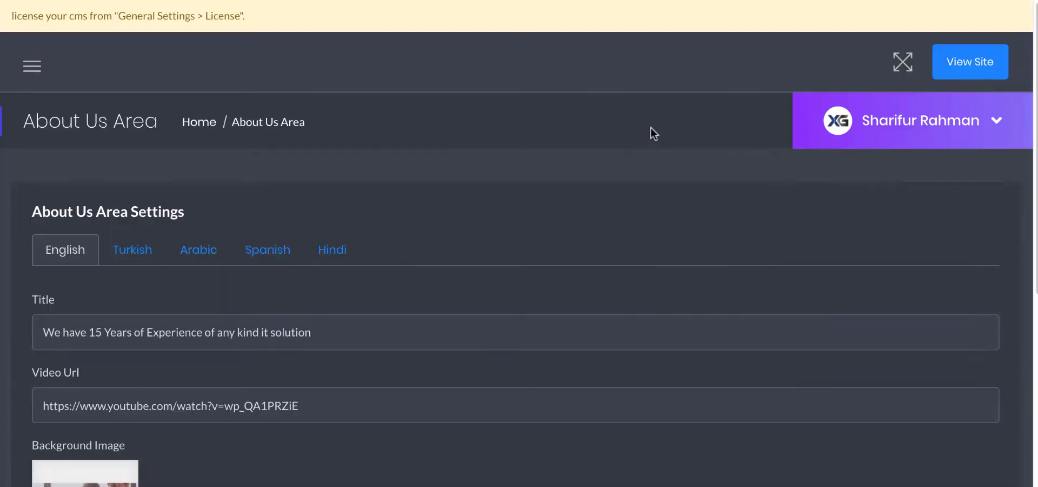
pyautogui.scroll(-2, 651, 132)
pyautogui.click(337, 142)
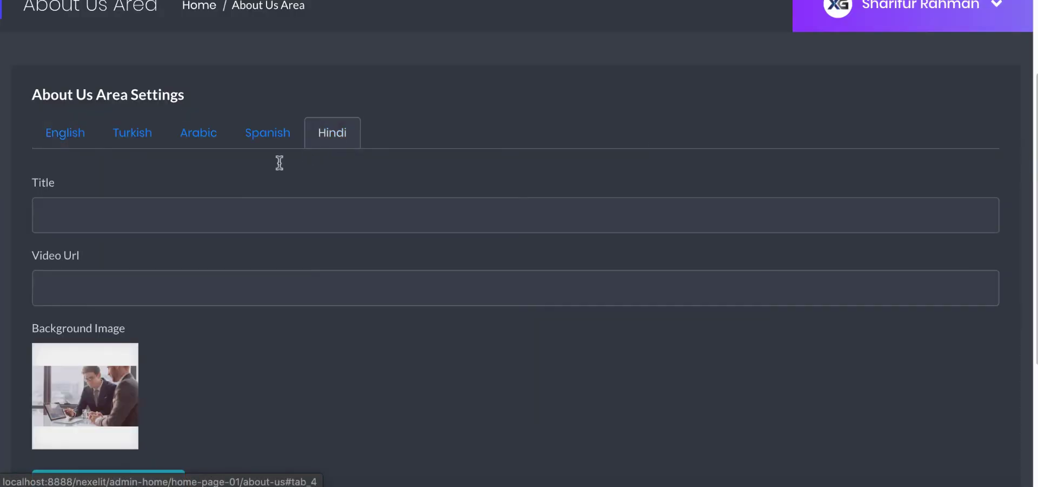
# Step: Open the admin sidebar and browse the Pages and Contact Page sections
pyautogui.scroll(2, 5, 81)
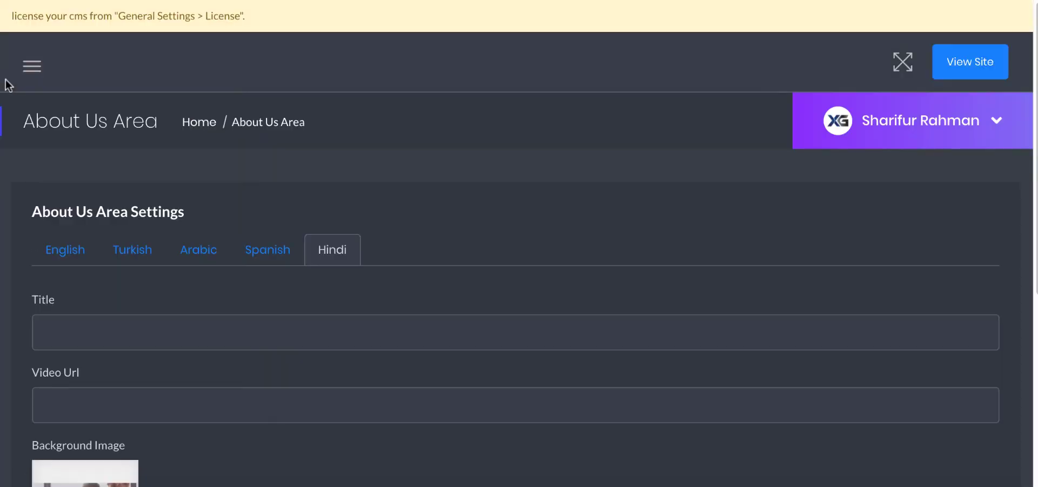
pyautogui.click(31, 65)
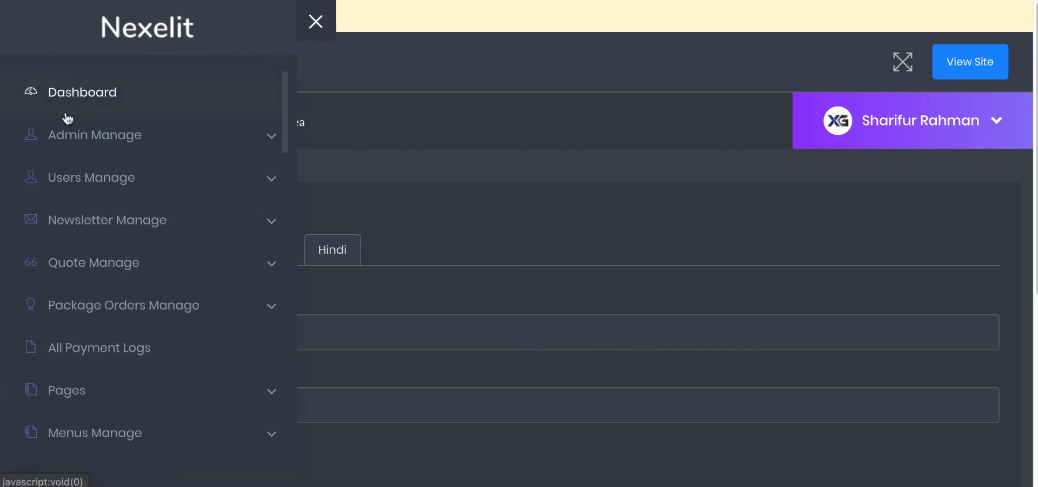
pyautogui.scroll(-3, 66, 115)
pyautogui.scroll(-3, 67, 118)
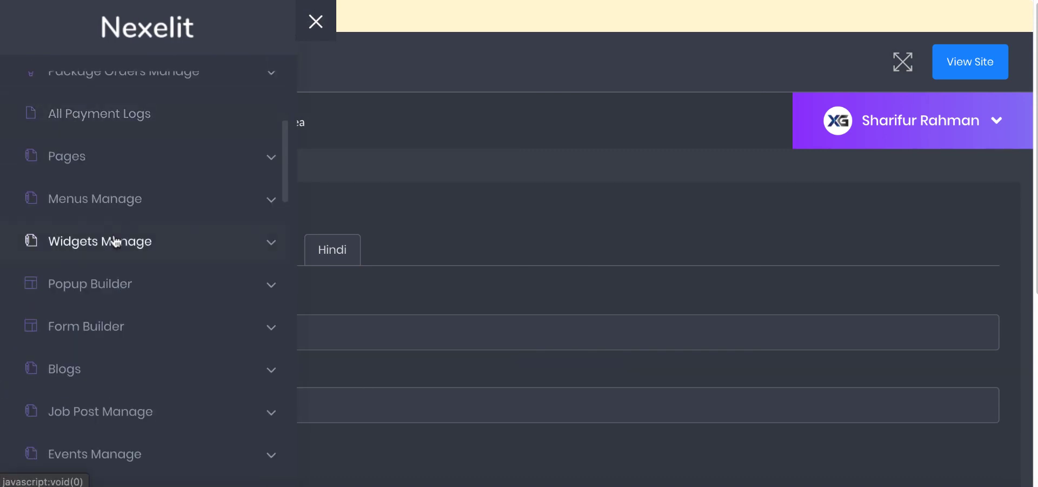
pyautogui.click(144, 171)
pyautogui.scroll(-10, 145, 171)
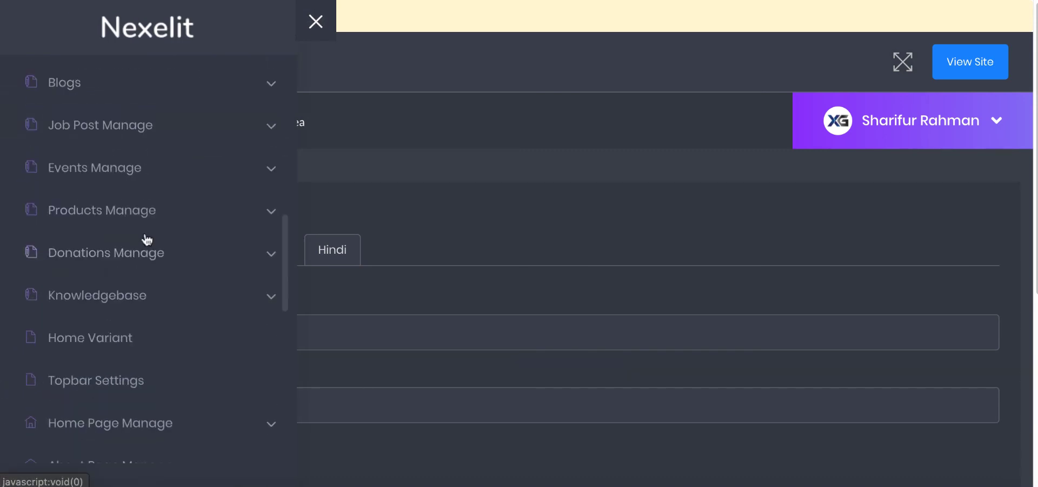
pyautogui.scroll(-3, 146, 241)
pyautogui.scroll(-5, 135, 259)
pyautogui.scroll(-3, 111, 274)
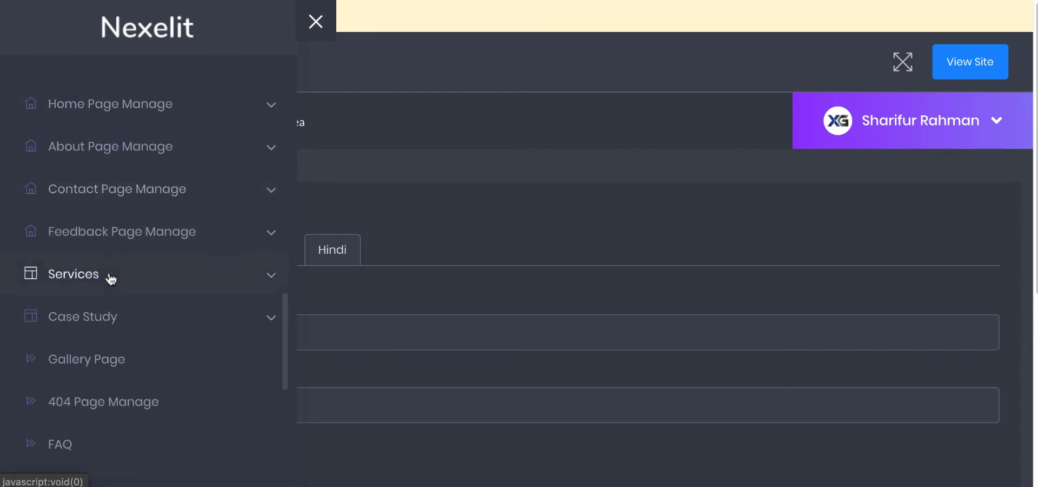
pyautogui.click(110, 188)
pyautogui.click(111, 200)
pyautogui.scroll(-3, 135, 124)
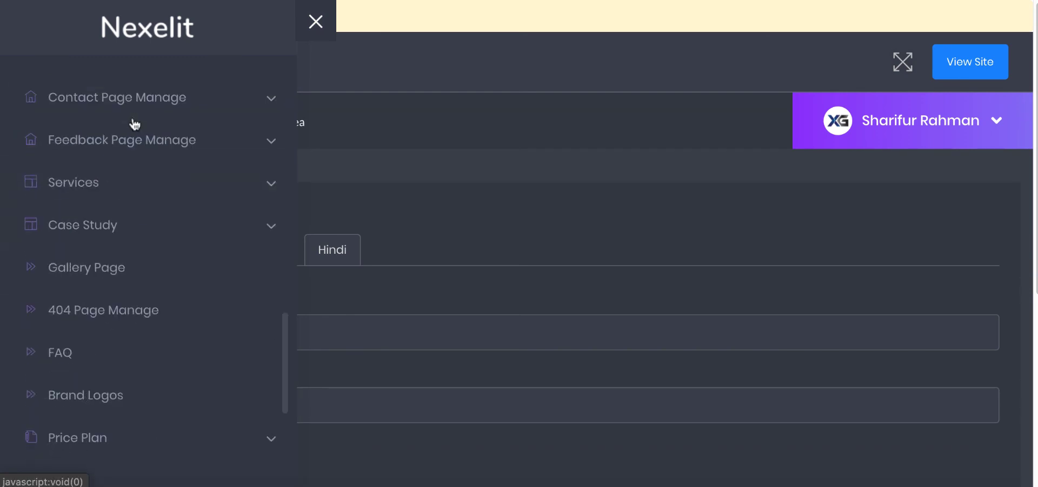
# Step: Expand and collapse Services and Case Study, then scroll down to Page Settings under General Settings
pyautogui.click(115, 194)
pyautogui.click(113, 193)
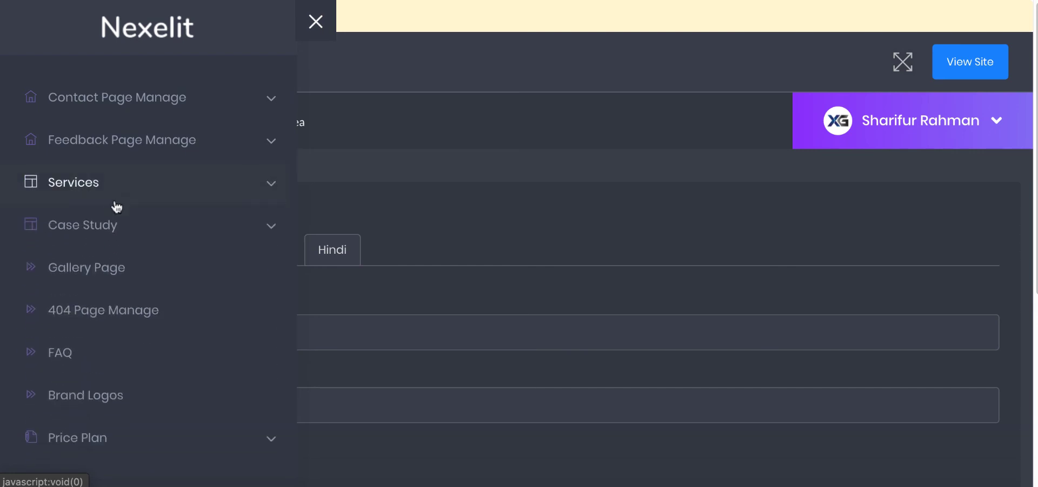
pyautogui.click(114, 223)
pyautogui.click(114, 226)
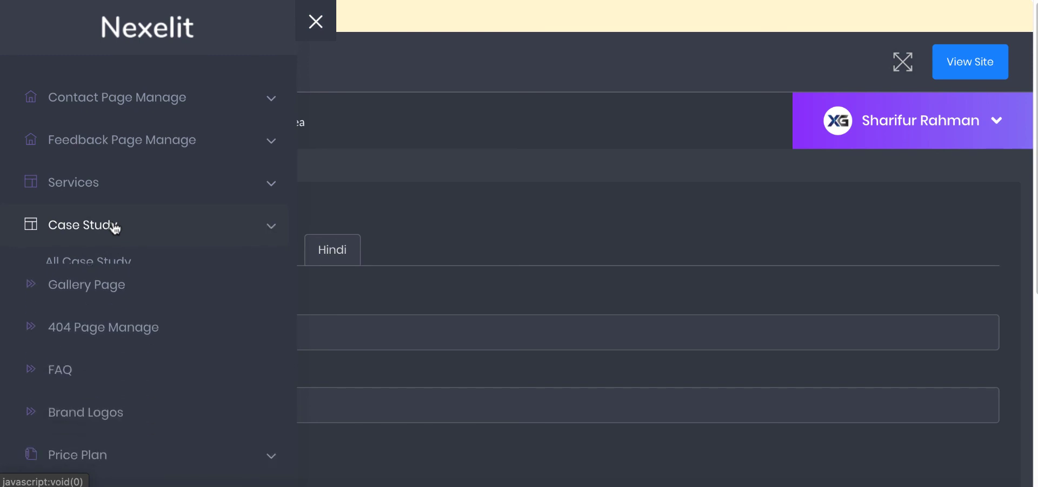
pyautogui.scroll(-3, 111, 222)
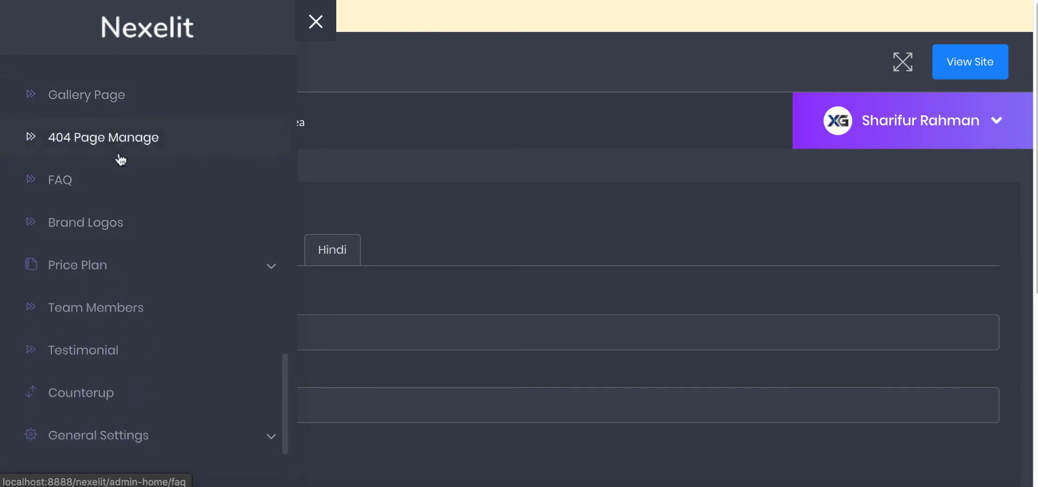
pyautogui.scroll(-1, 114, 162)
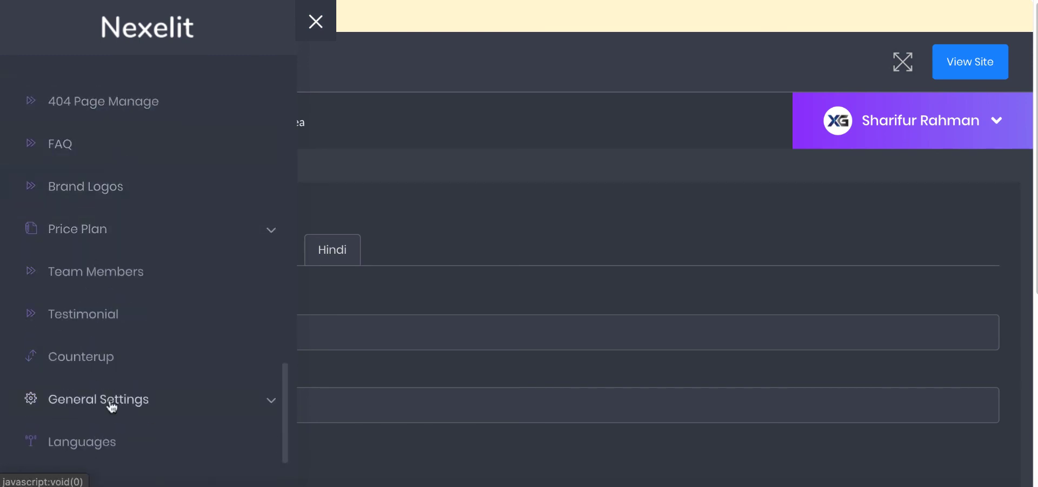
pyautogui.scroll(-10, 111, 406)
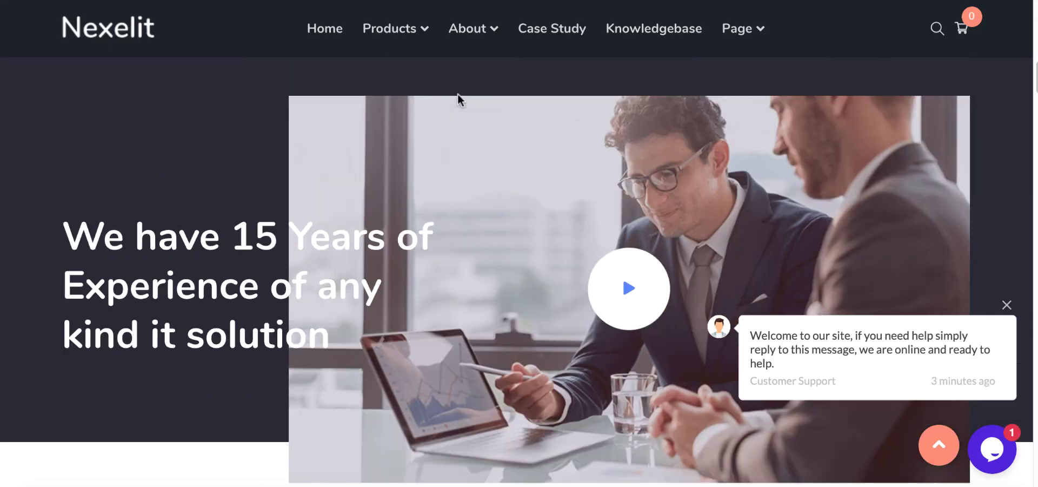
pyautogui.scroll(10, 662, 131)
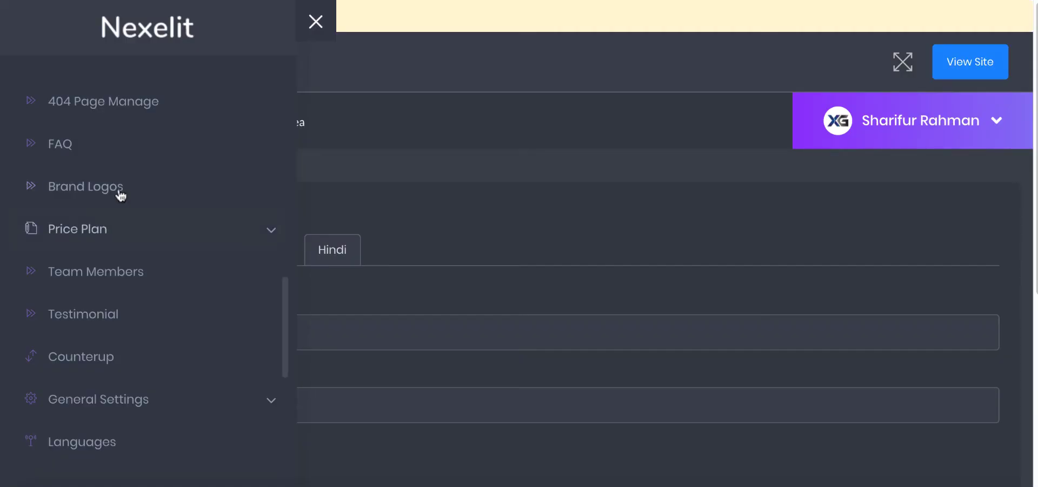
pyautogui.scroll(3, 119, 206)
pyautogui.scroll(-3, 188, 294)
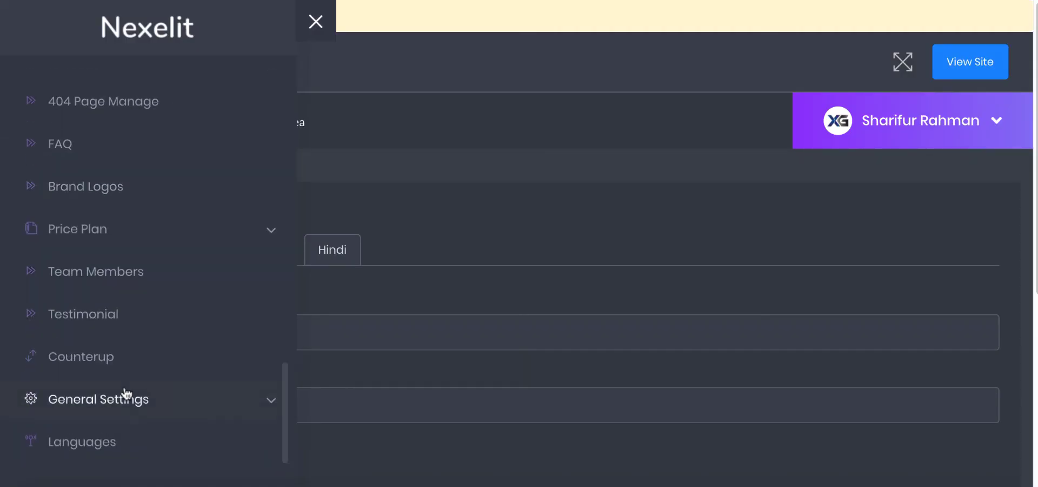
pyautogui.scroll(2, 121, 390)
pyautogui.scroll(-2, 114, 397)
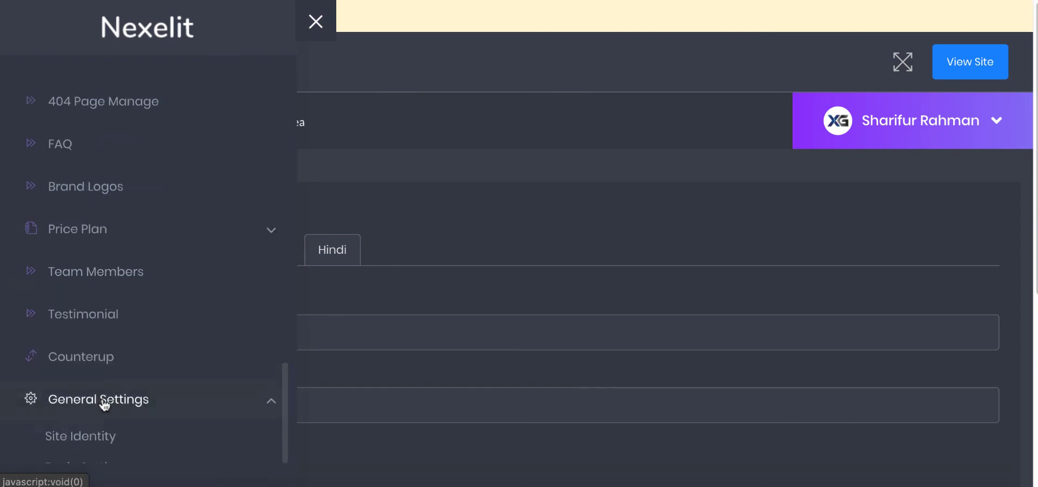
pyautogui.scroll(-5, 105, 403)
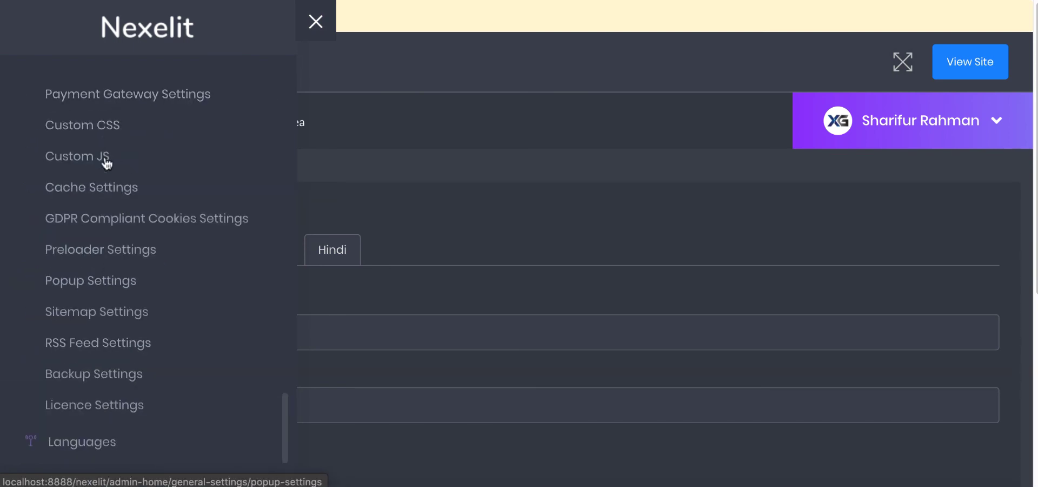
pyautogui.scroll(2, 104, 292)
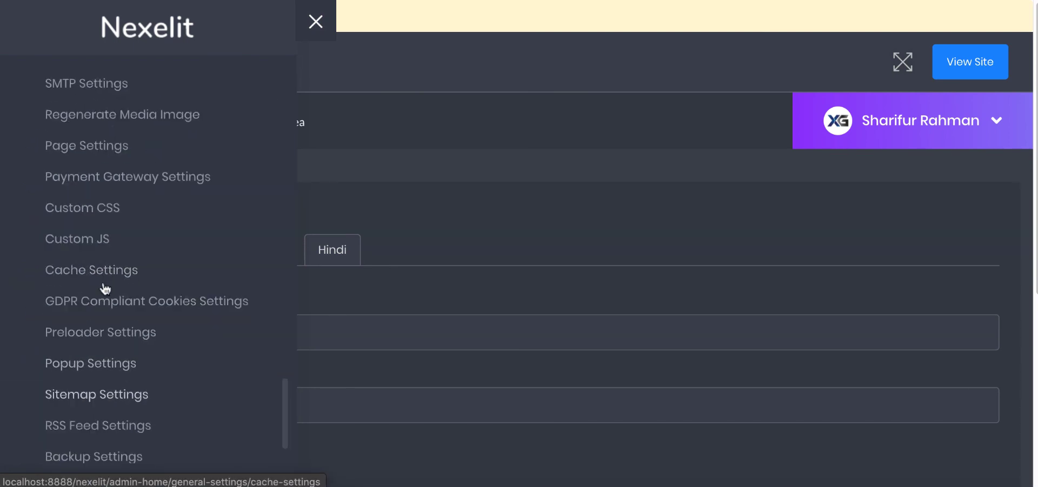
pyautogui.scroll(2, 104, 288)
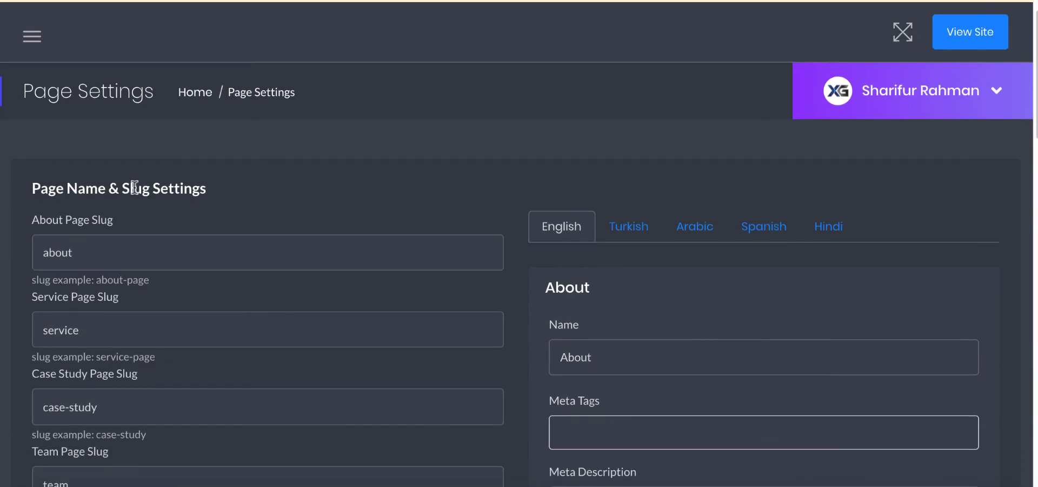
# Step: Review the page slug and meta fields on the Page Name & Slug Settings page
pyautogui.moveTo(103, 255); pyautogui.dragTo(2, 243)
pyautogui.scroll(-3, 152, 253)
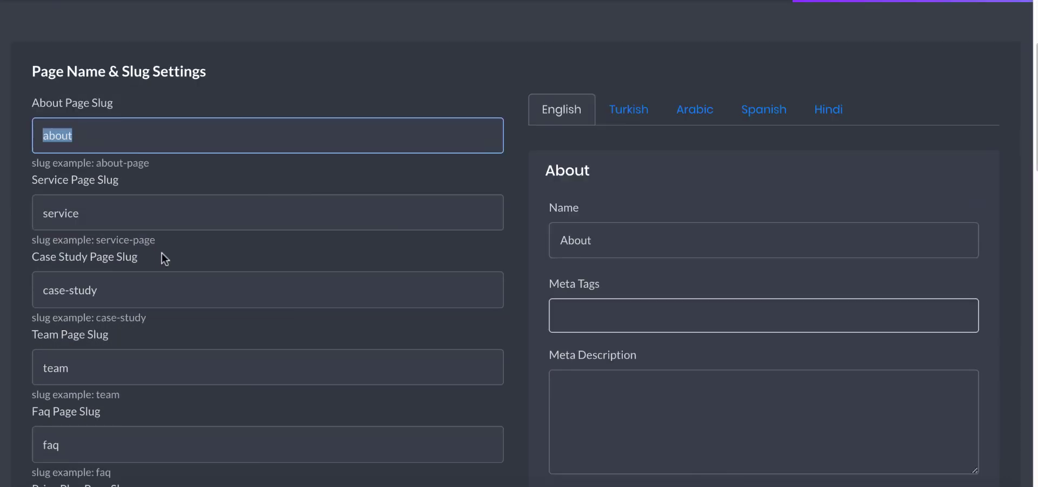
pyautogui.scroll(-1, 399, 178)
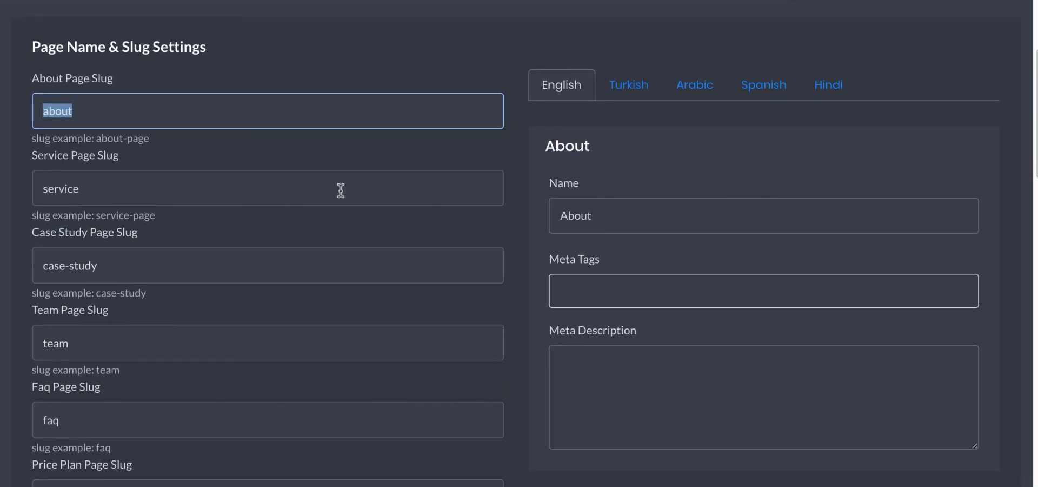
pyautogui.scroll(3, 584, 160)
pyautogui.click(404, 122)
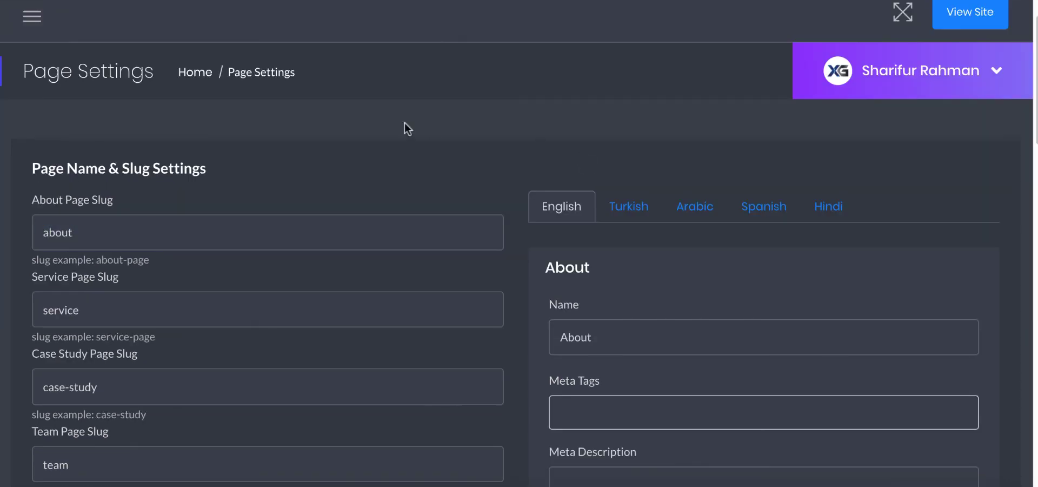
pyautogui.scroll(-2, 580, 166)
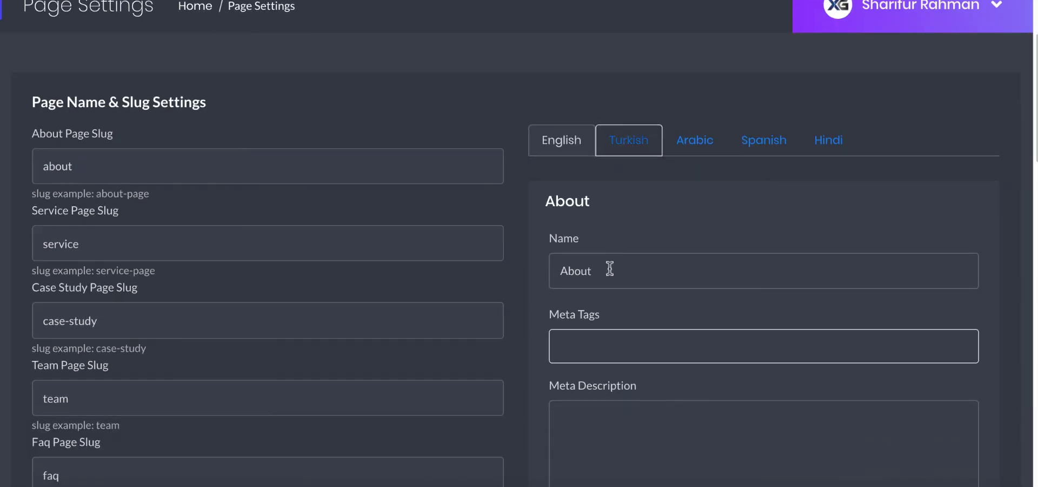
# Step: Compare the Turkish, Arabic, Spanish and Hindi page-name tabs, finding the Hindi names blank
pyautogui.scroll(-5, 603, 265)
pyautogui.scroll(1, 622, 222)
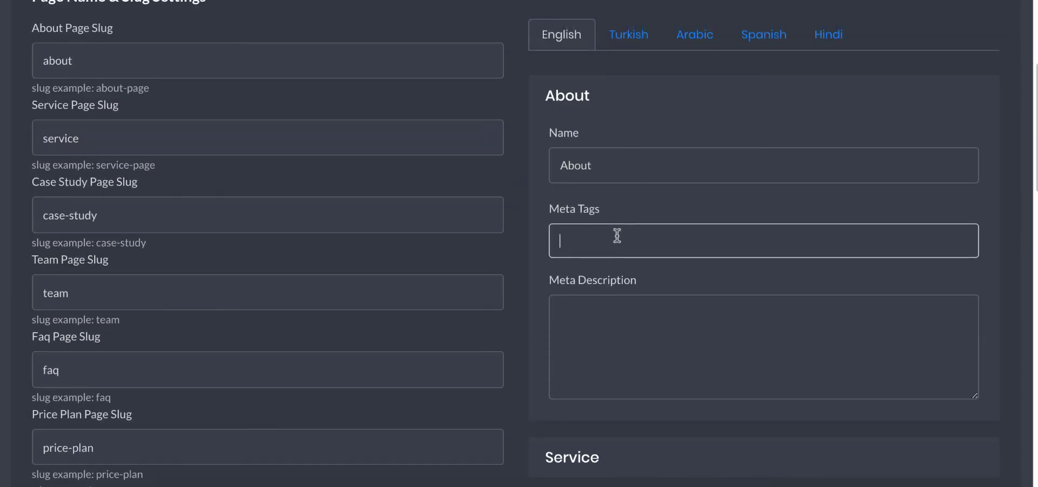
pyautogui.click(625, 331)
pyautogui.click(656, 32)
pyautogui.click(695, 35)
pyautogui.click(779, 37)
pyautogui.click(813, 38)
pyautogui.scroll(-15, 86, 163)
pyautogui.scroll(-15, 90, 174)
pyautogui.scroll(-6, 70, 176)
pyautogui.scroll(4, 70, 241)
pyautogui.scroll(4, 70, 241)
pyautogui.scroll(7, 81, 237)
pyautogui.scroll(8, 397, 147)
pyautogui.scroll(-2, 556, 245)
pyautogui.scroll(-8, 461, 232)
pyautogui.scroll(-3, 244, 206)
pyautogui.scroll(-8, 245, 206)
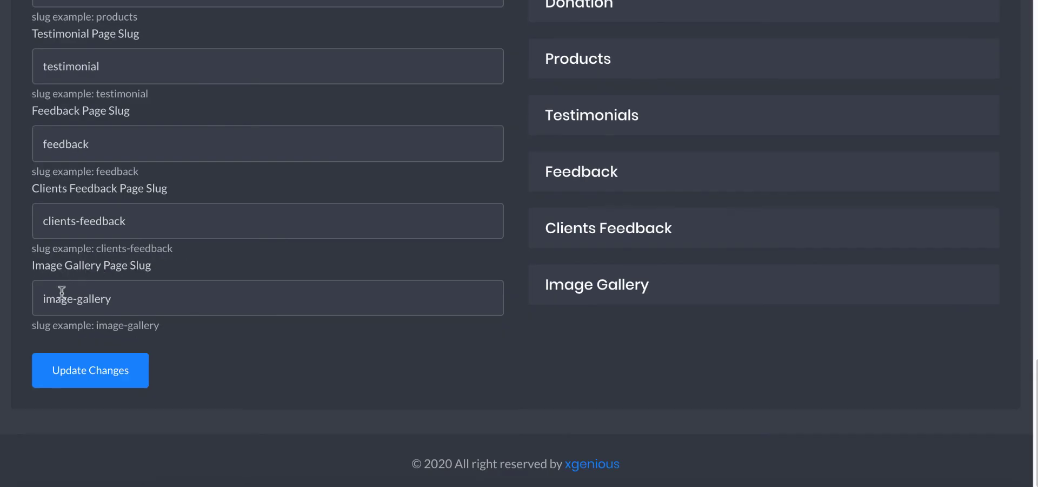
pyautogui.scroll(6, 643, 179)
pyautogui.scroll(1, 654, 213)
pyautogui.scroll(6, 642, 56)
pyautogui.scroll(3, 618, 58)
pyautogui.scroll(5, 48, 65)
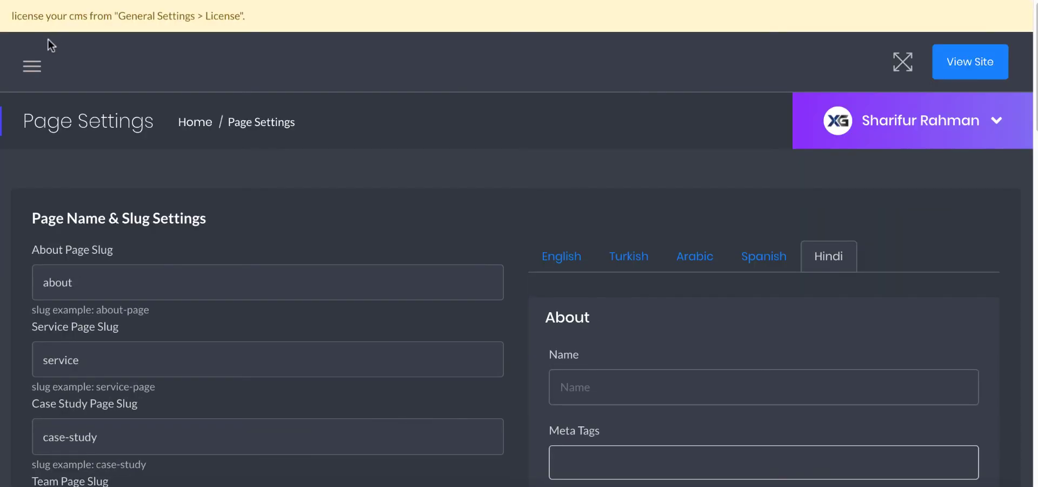
pyautogui.click(33, 62)
# Step: Check Hindi's status in Languages, leave it Draft, and check the live site's language options
pyautogui.scroll(-2, 67, 449)
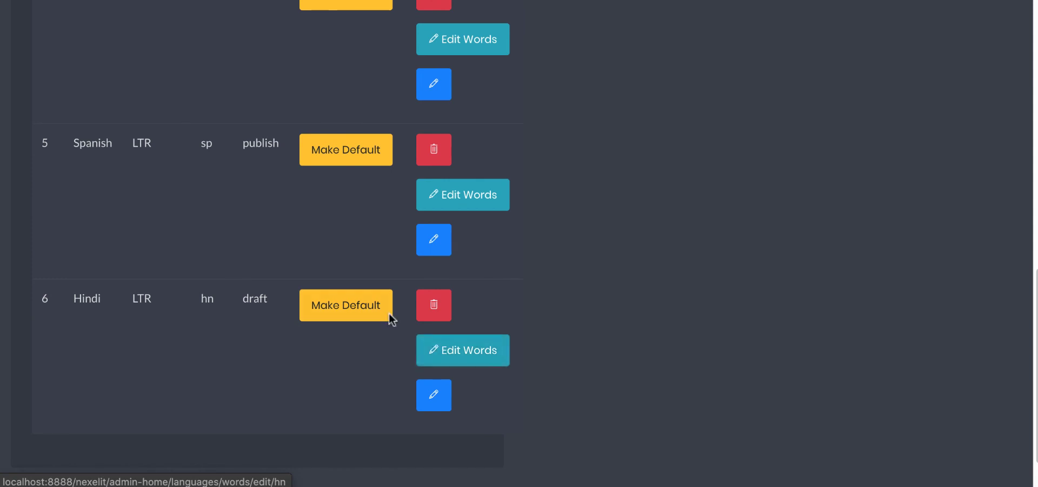
pyautogui.click(461, 357)
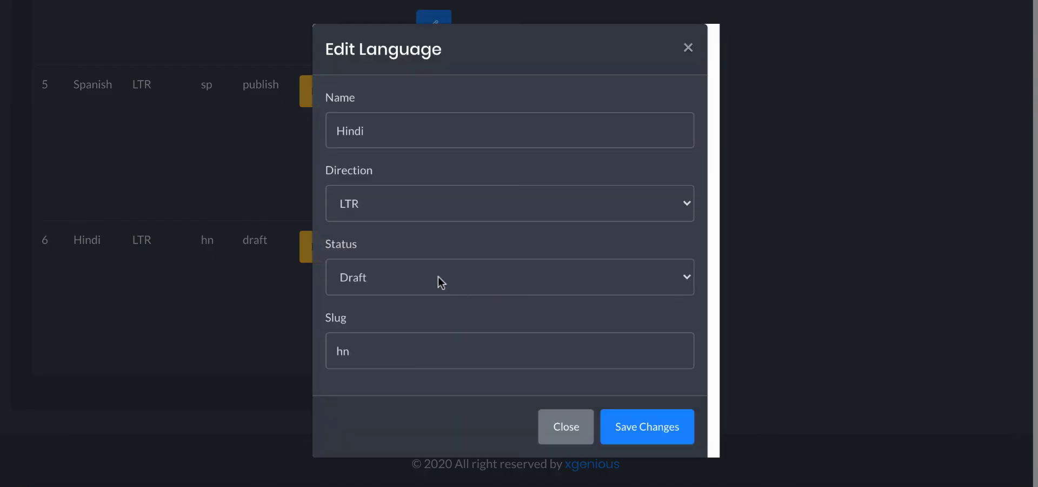
pyautogui.click(438, 278)
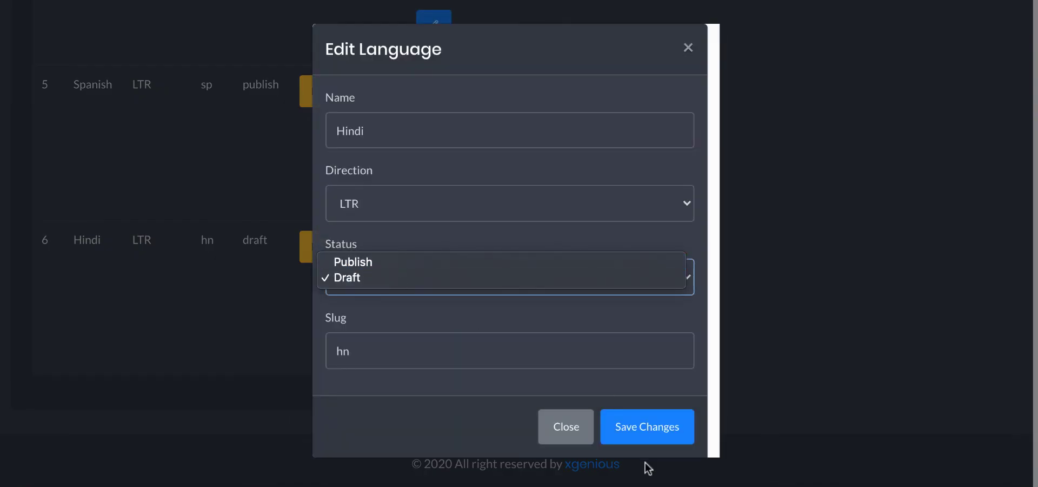
pyautogui.click(566, 424)
pyautogui.click(571, 425)
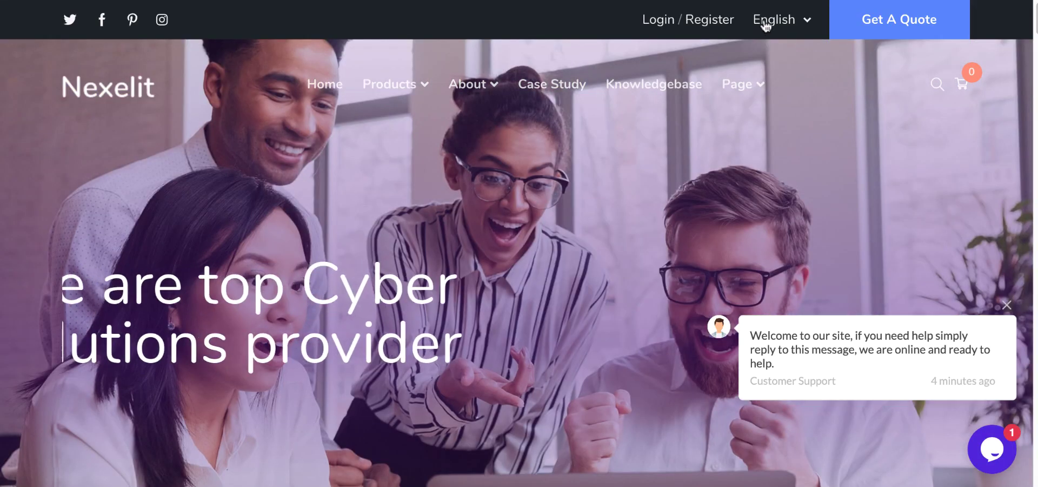
pyautogui.click(764, 20)
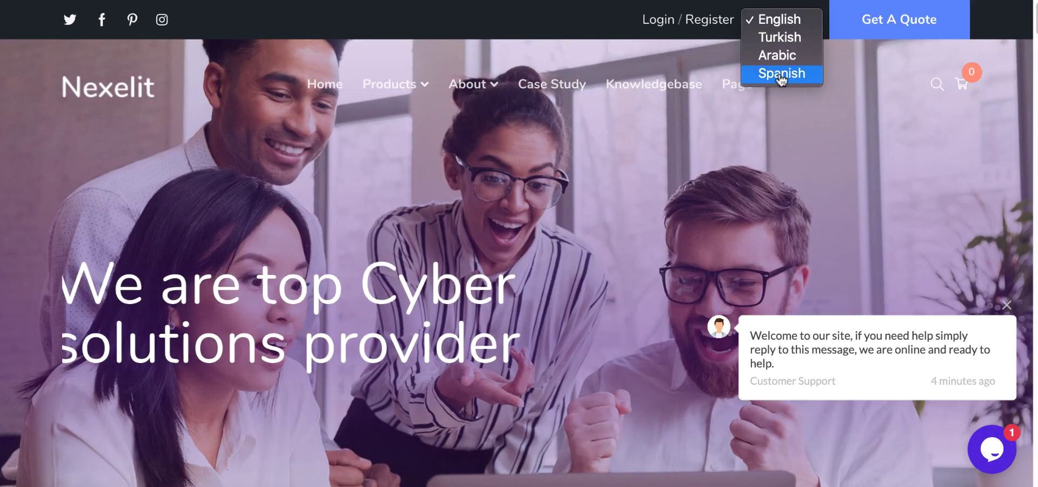
pyautogui.click(783, 77)
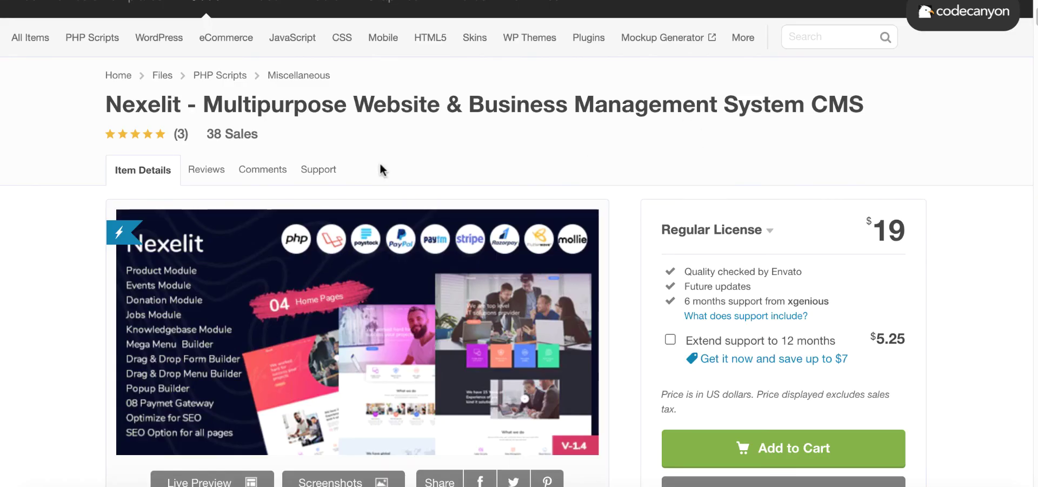
# Step: View the Support tab on the Nexelit item page in CodeCanyon
pyautogui.scroll(-1, 504, 160)
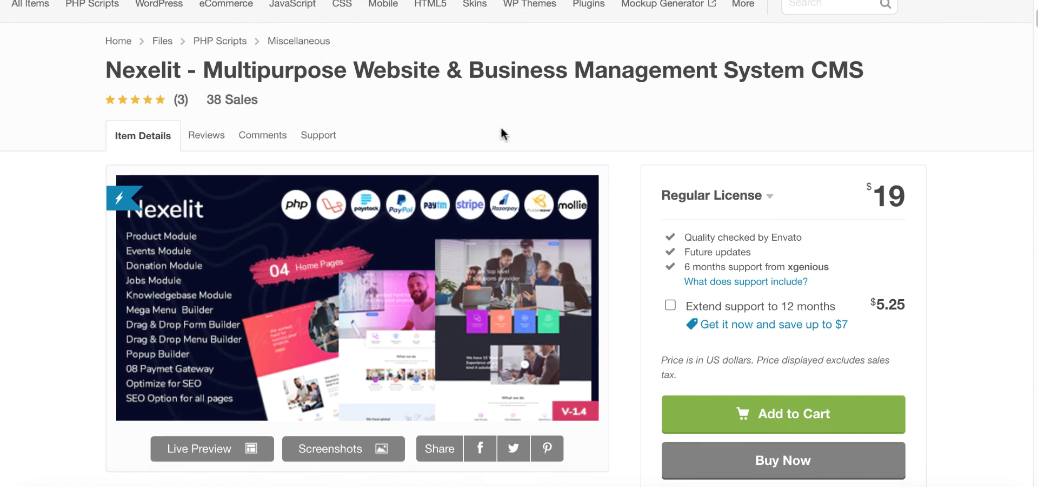
pyautogui.click(325, 138)
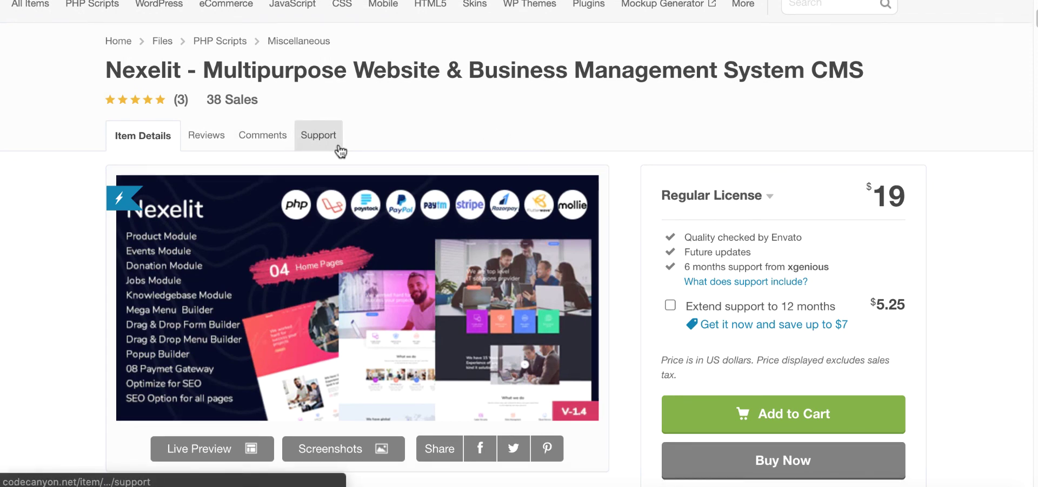